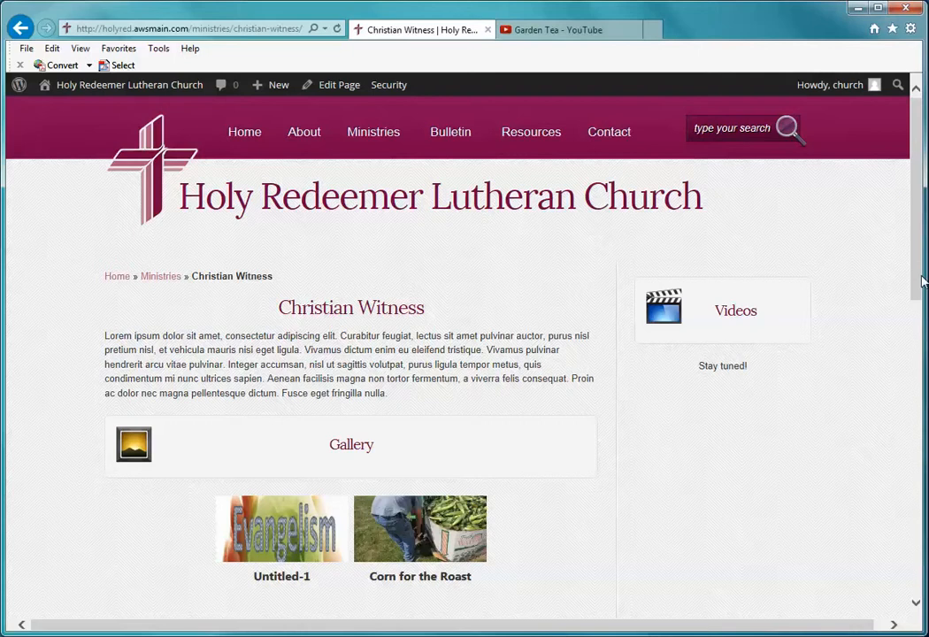
# Look over the Christian Witness page and open the site's widget management page in the WordPress admin.
pyautogui.scroll(-2, 922, 281)
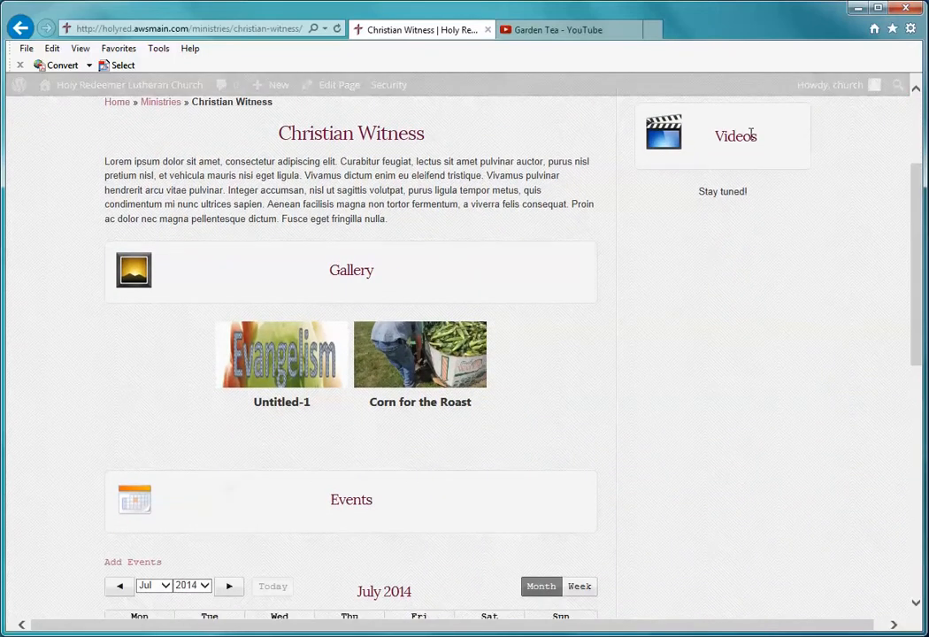
pyautogui.moveTo(918, 239); pyautogui.dragTo(921, 143)
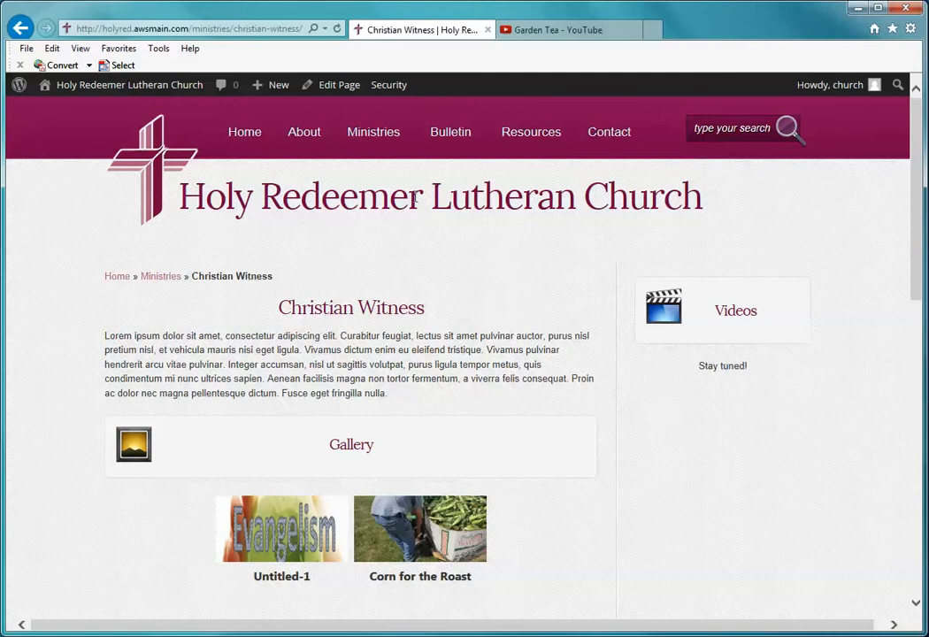
pyautogui.click(166, 86)
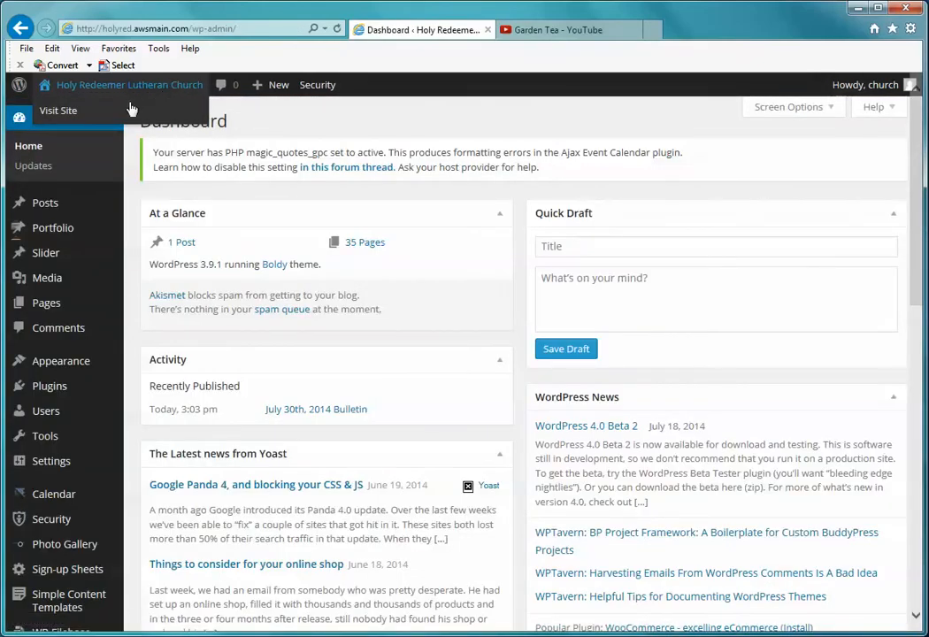
pyautogui.moveTo(67, 370)
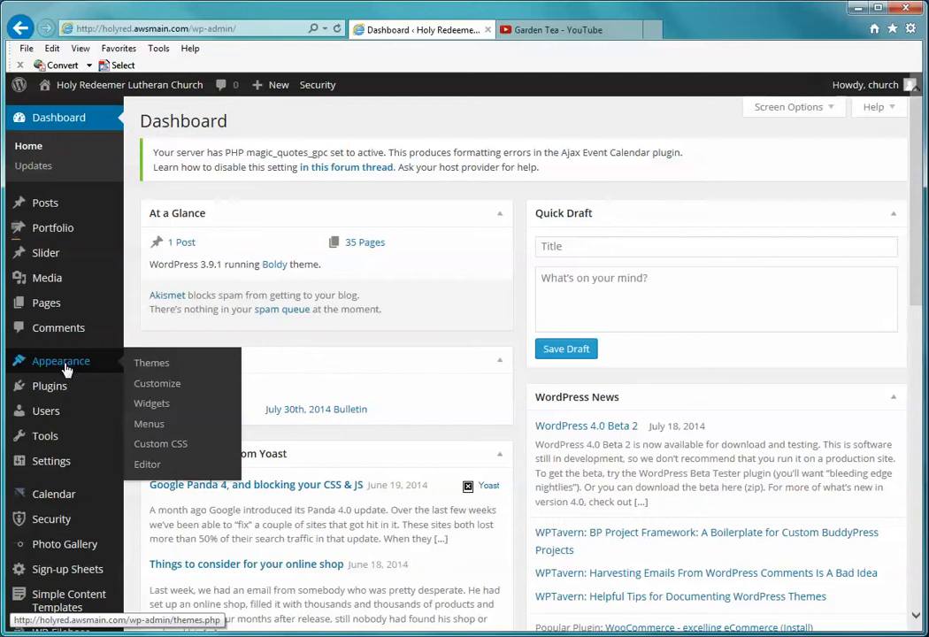
pyautogui.click(152, 409)
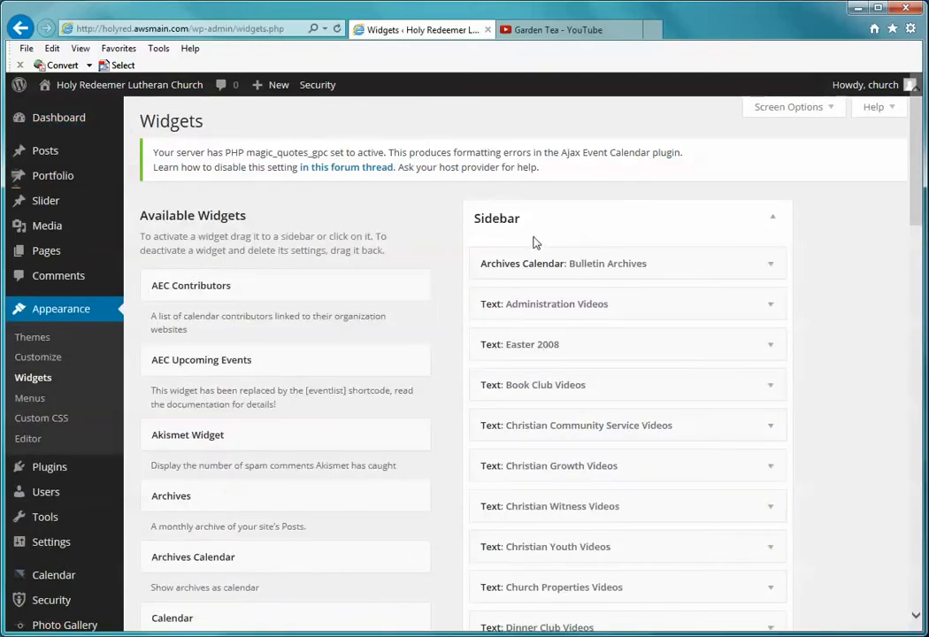
# Expand the Christian Witness Videos text widget in the Sidebar and examine its content code, including the "Stay tuned!" line.
pyautogui.scroll(-2, 534, 242)
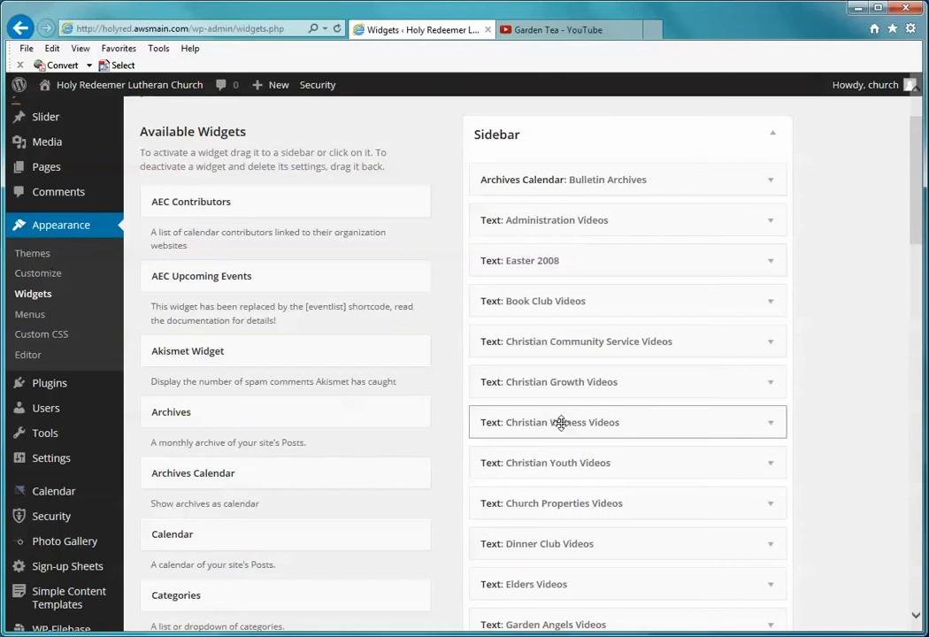
pyautogui.click(771, 428)
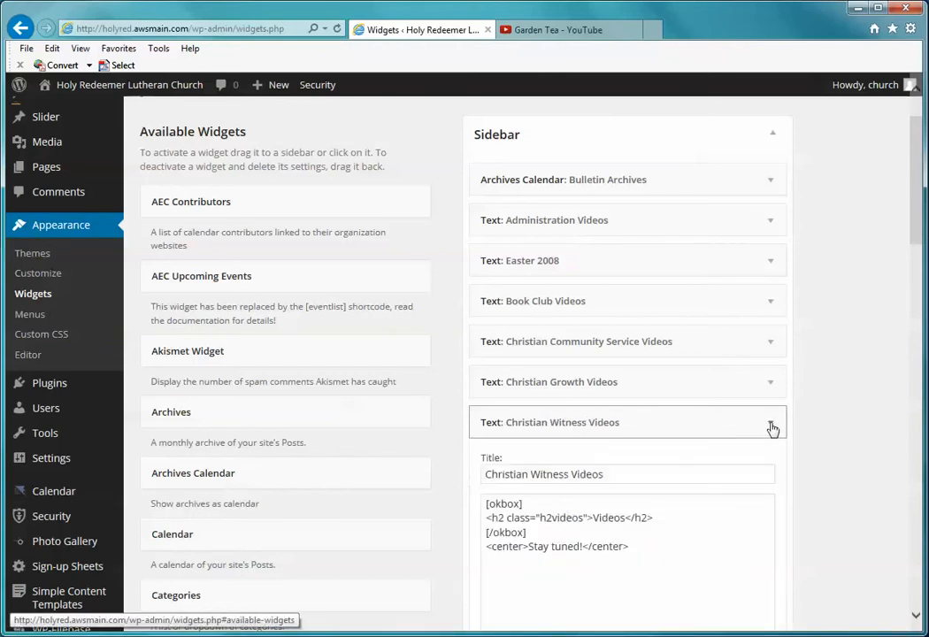
pyautogui.scroll(-2, 770, 425)
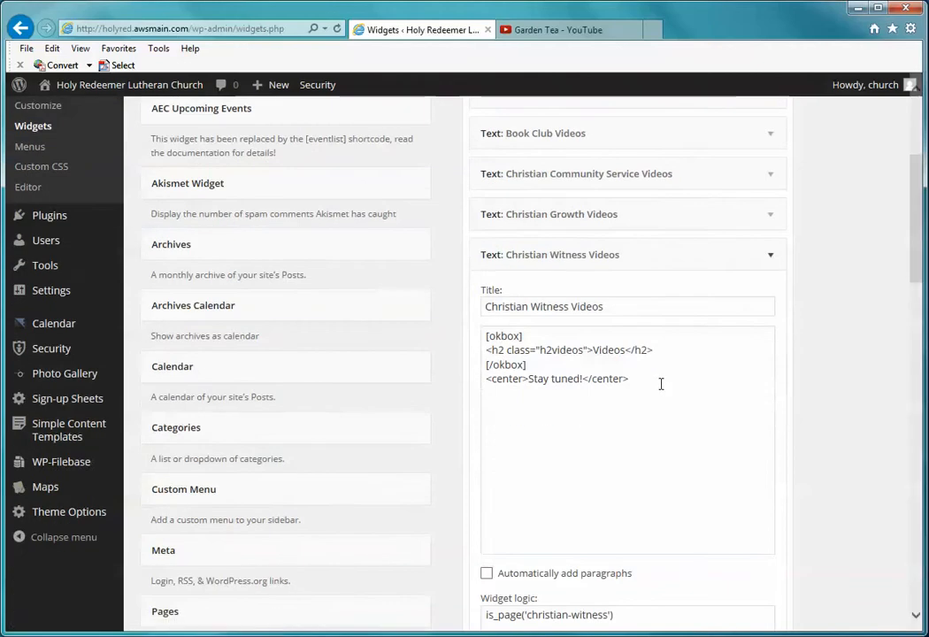
pyautogui.moveTo(660, 383); pyautogui.dragTo(486, 327)
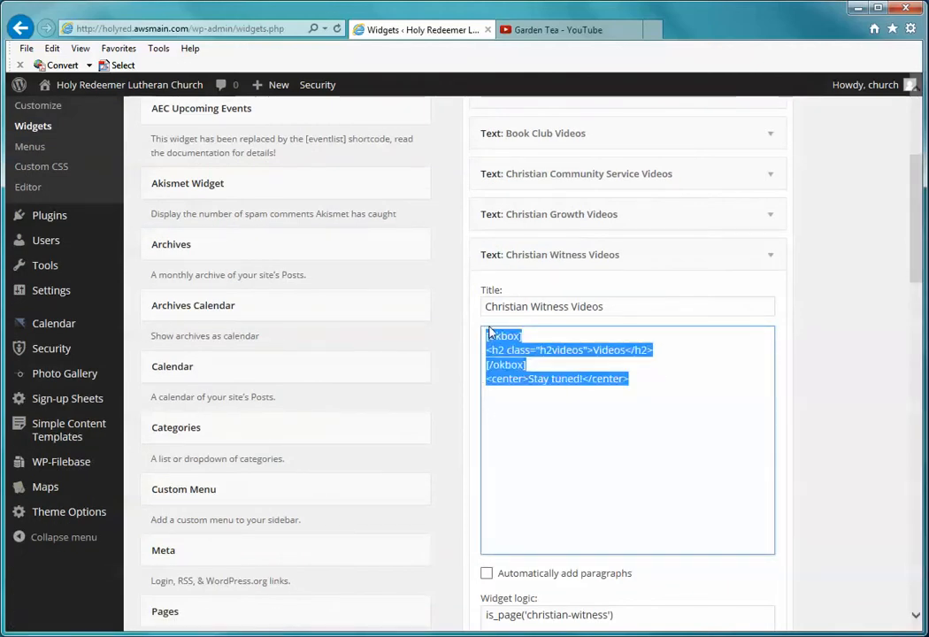
pyautogui.click(634, 379)
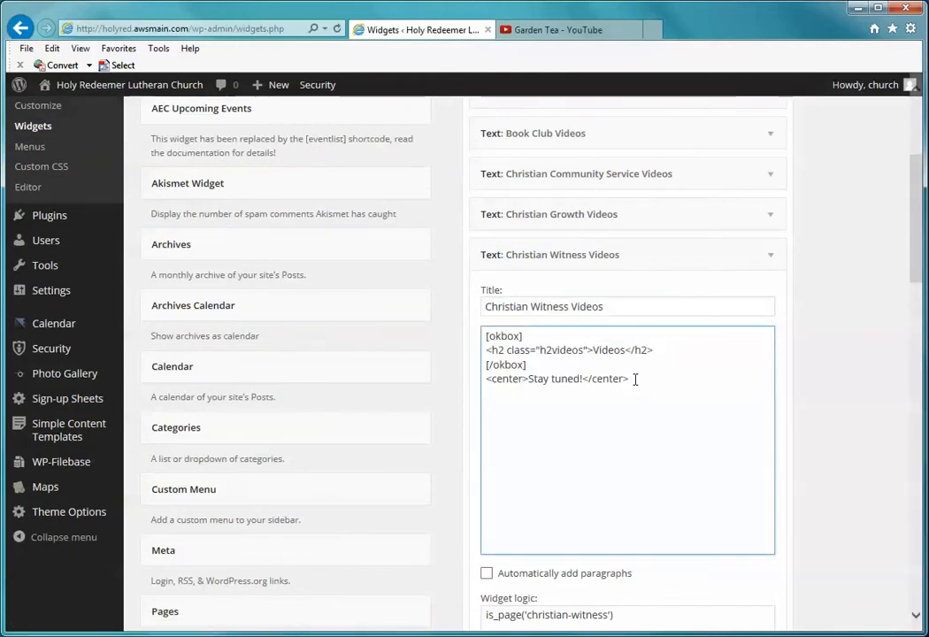
pyautogui.moveTo(591, 379); pyautogui.dragTo(528, 378)
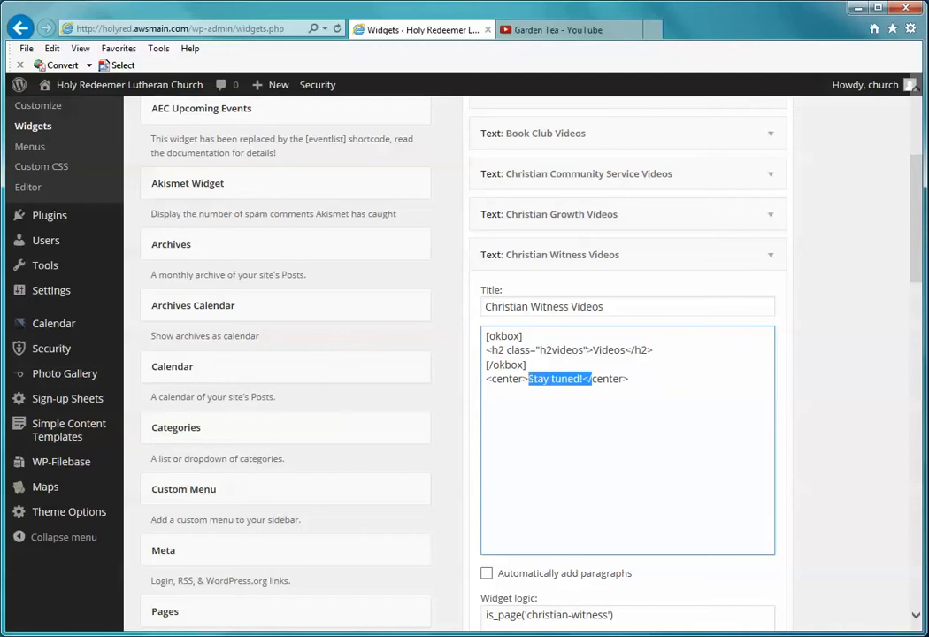
pyautogui.click(637, 379)
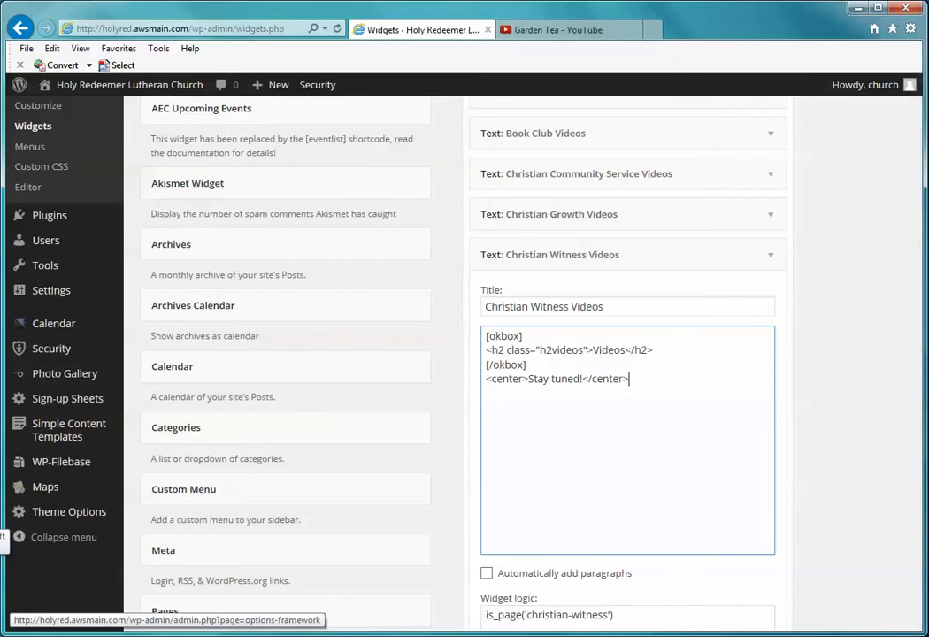
# Check step 4 of the HolyRed Instructions in Word, and switch to the Garden Tea video's embed options on YouTube.
pyautogui.hotkey('alt', 'Tab')
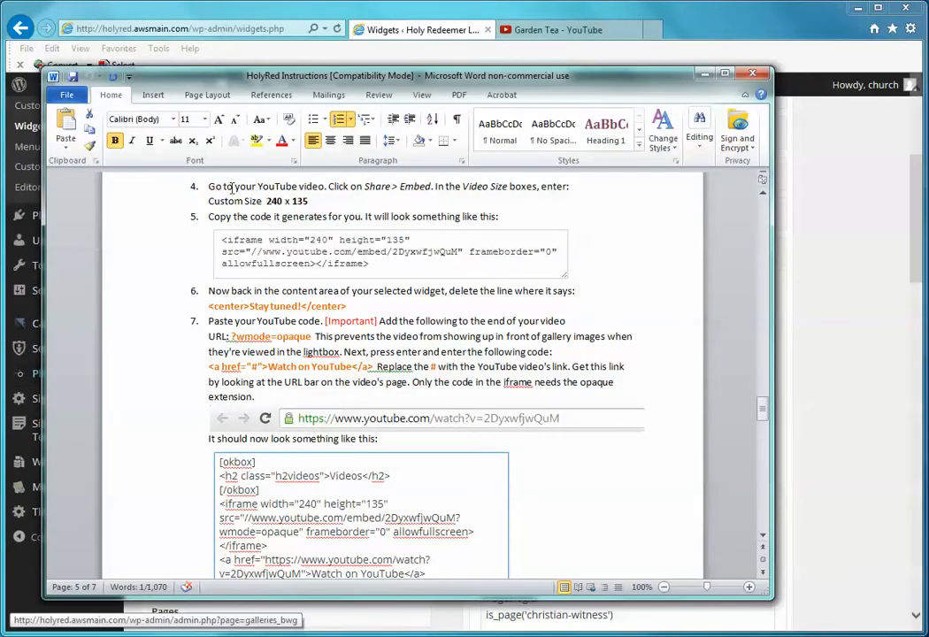
pyautogui.moveTo(210, 185); pyautogui.dragTo(310, 191)
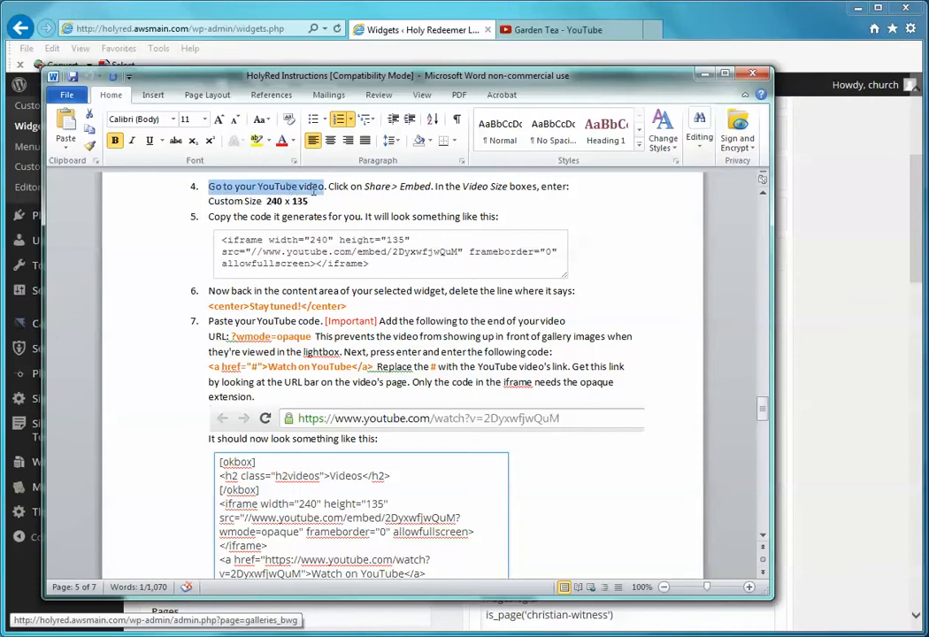
pyautogui.hotkey('alt', 'Tab')
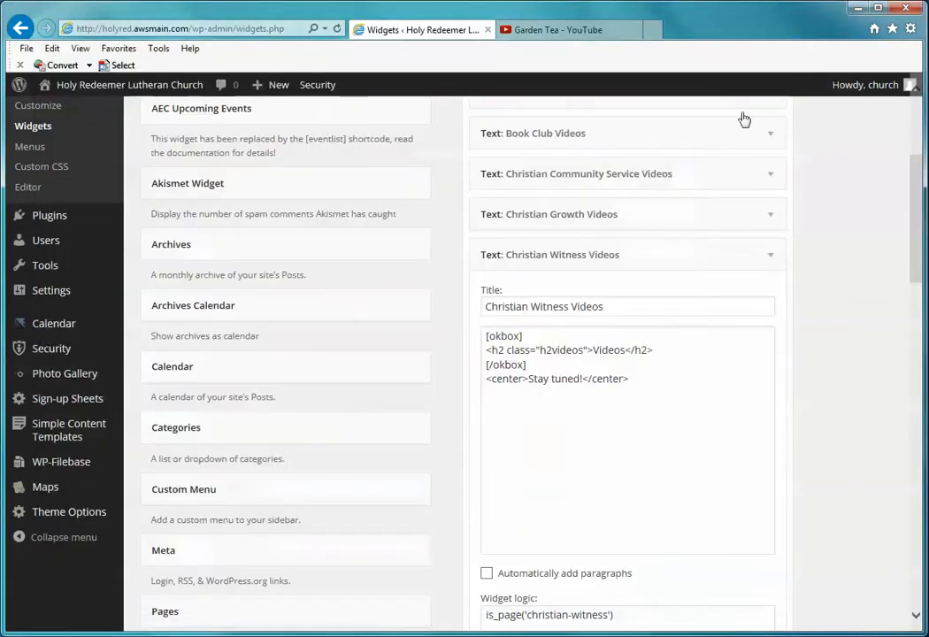
pyautogui.click(559, 30)
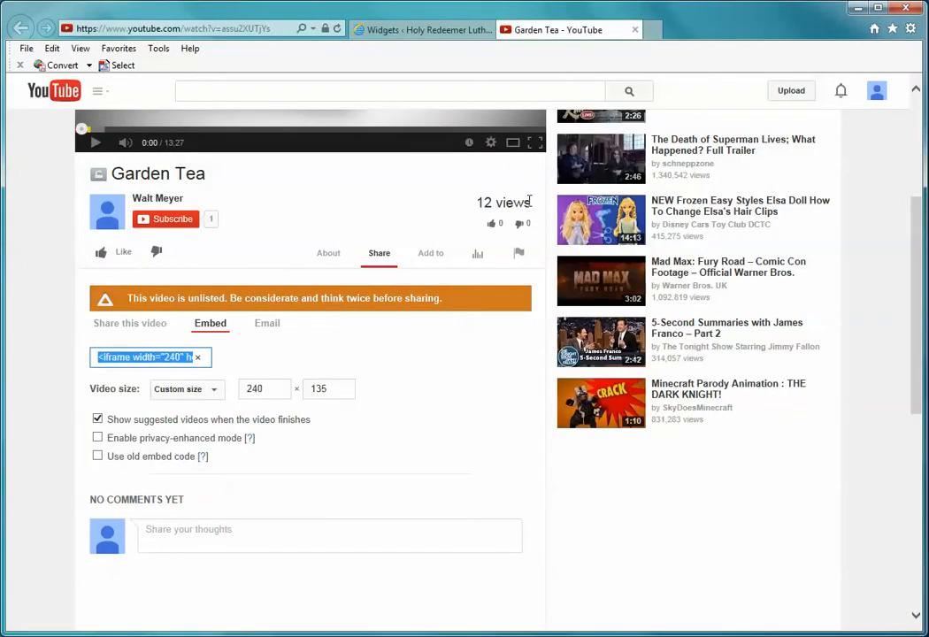
pyautogui.scroll(3, 530, 199)
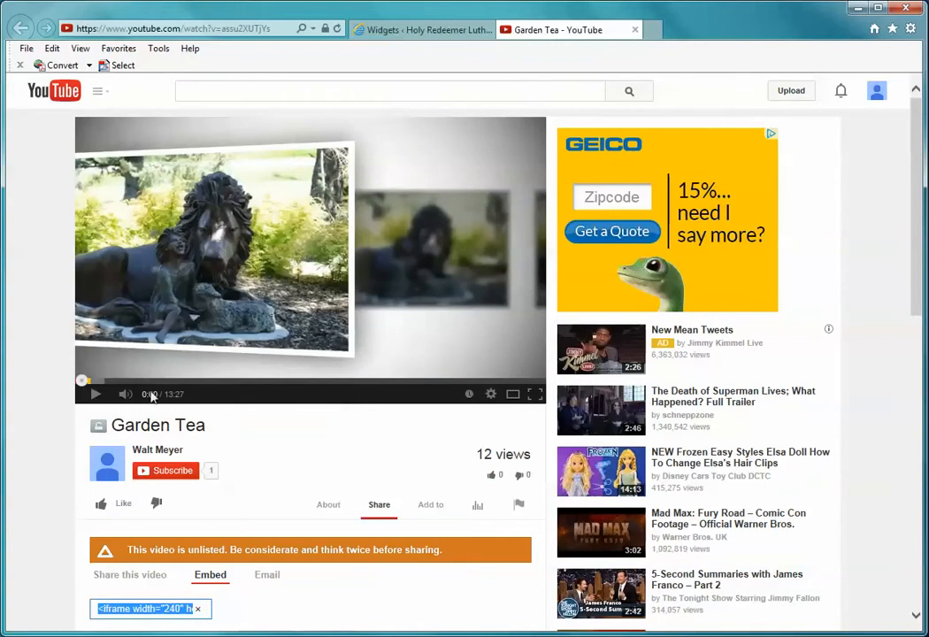
pyautogui.scroll(-1, 218, 421)
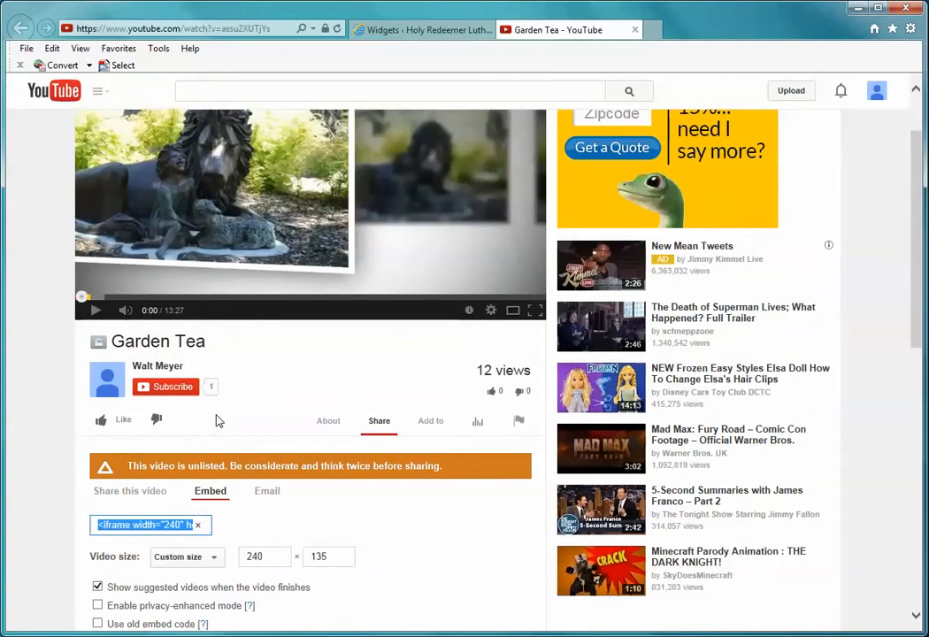
pyautogui.scroll(-1, 219, 421)
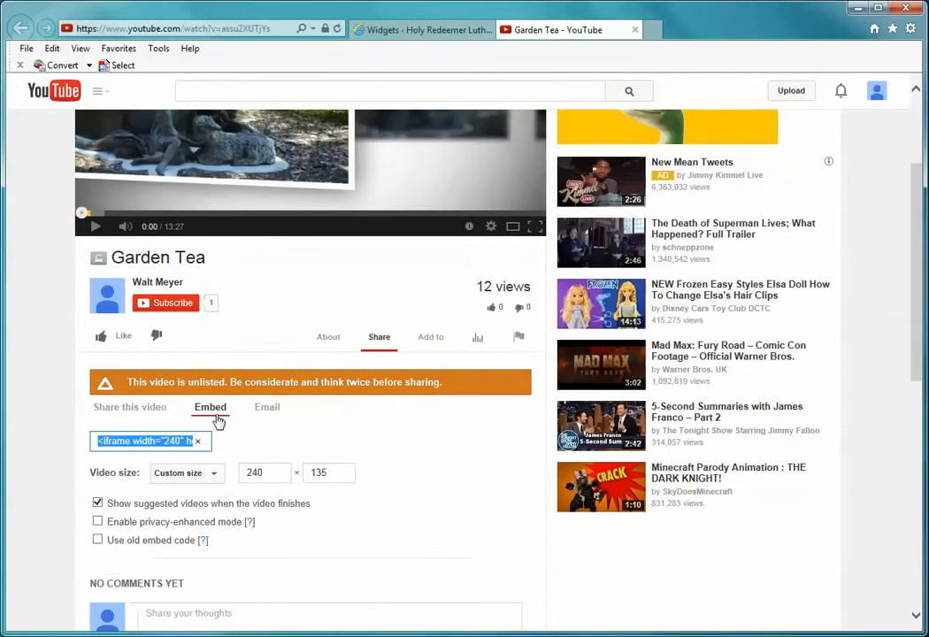
# Set the embed video size to Custom size with dimensions 240 × 135.
pyautogui.doubleClick(269, 473)
pyautogui.write('240')
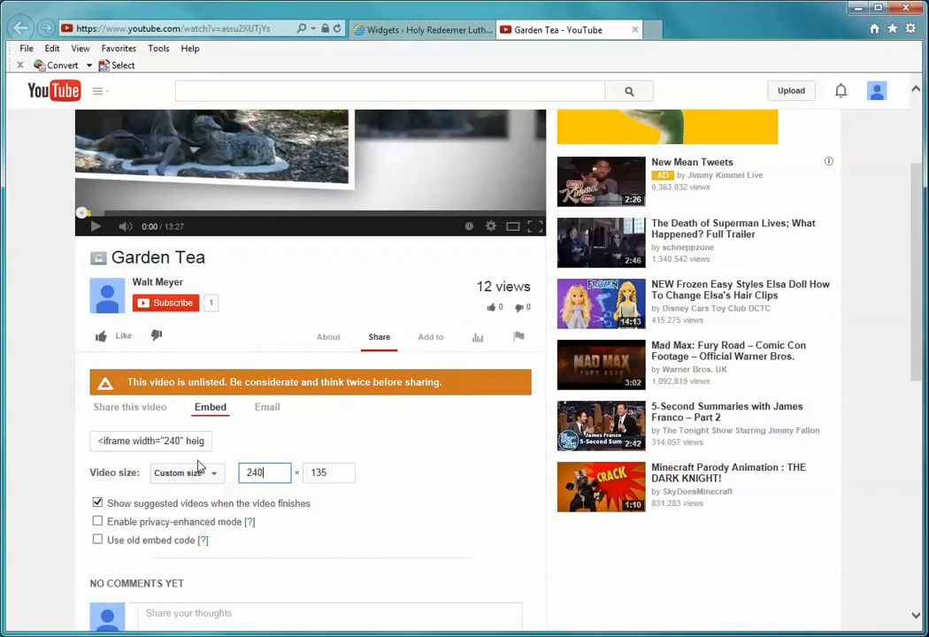
pyautogui.press('Tab')
pyautogui.write('13')
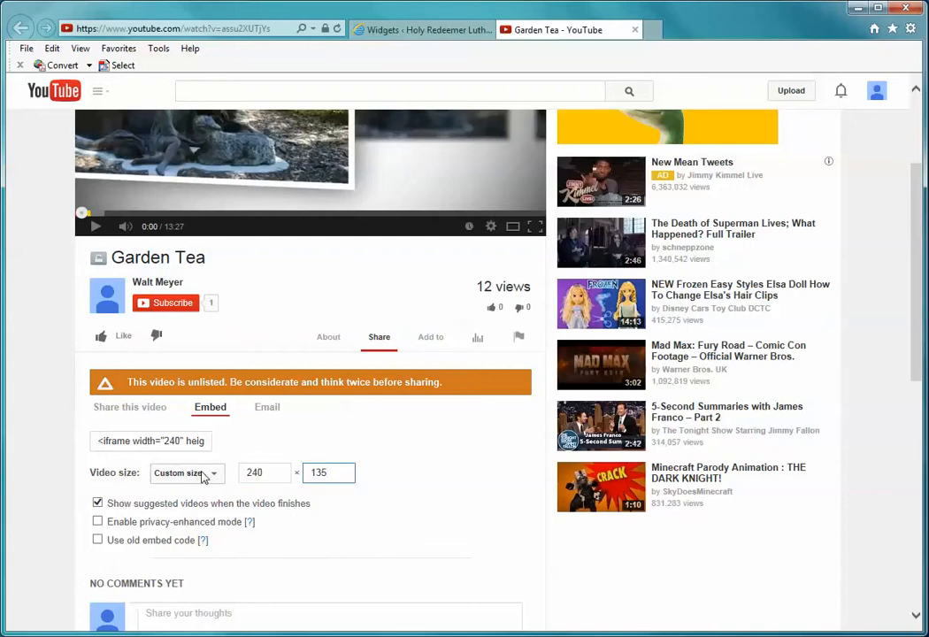
pyautogui.click(209, 476)
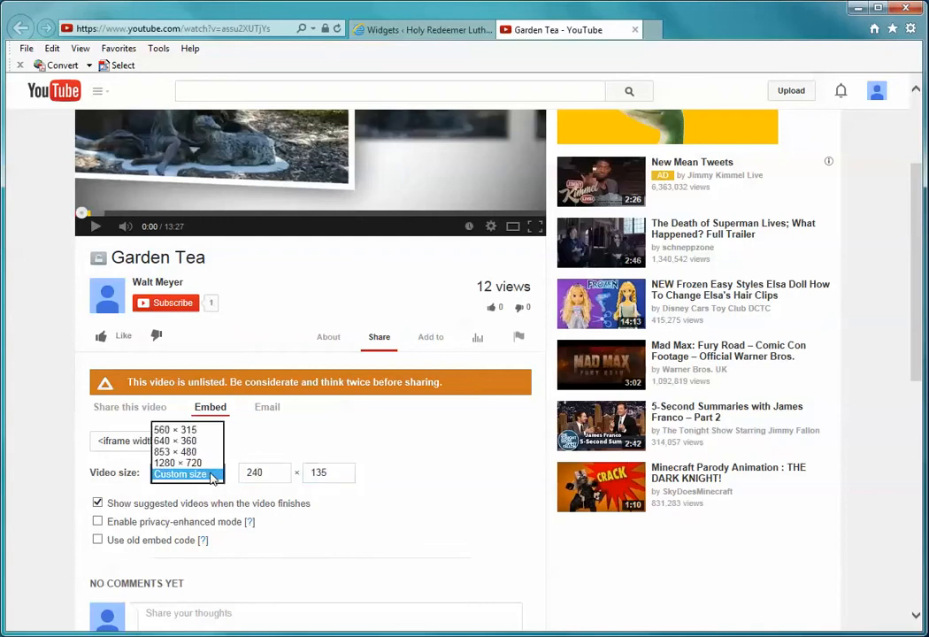
pyautogui.click(190, 475)
pyautogui.click(191, 475)
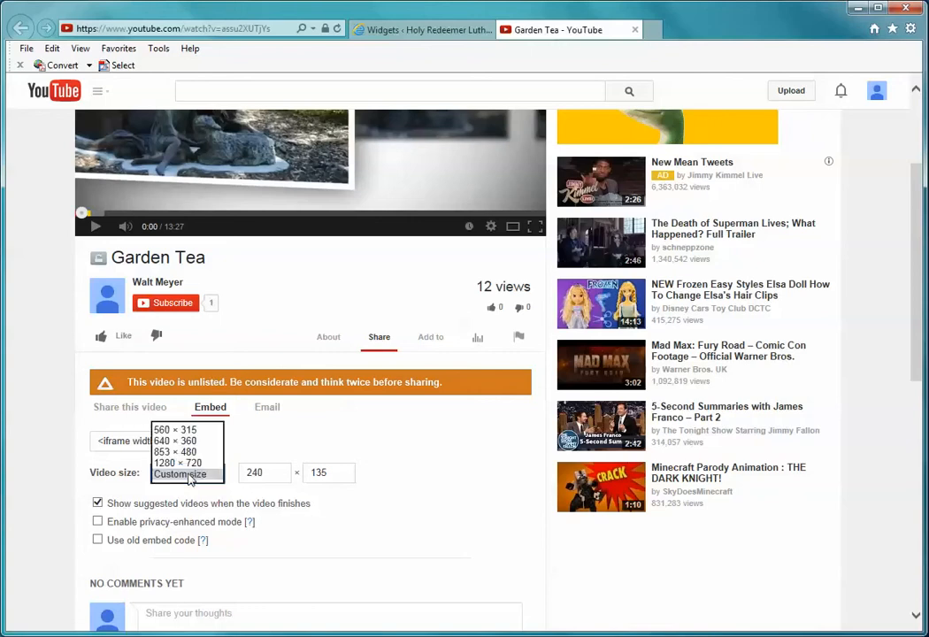
pyautogui.click(188, 477)
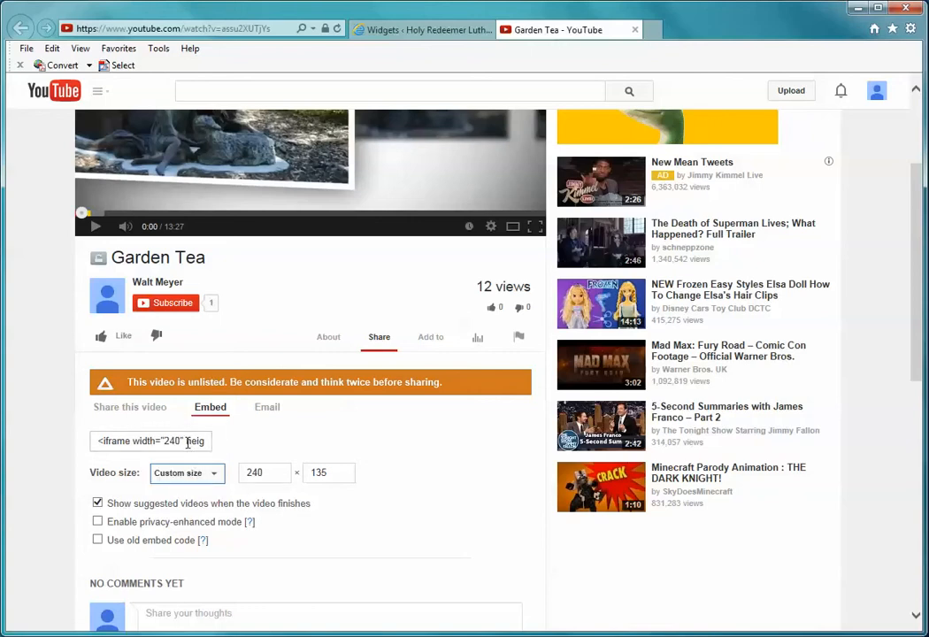
# Copy the complete iframe embed code of the Garden Tea video.
pyautogui.tripleClick(164, 441)
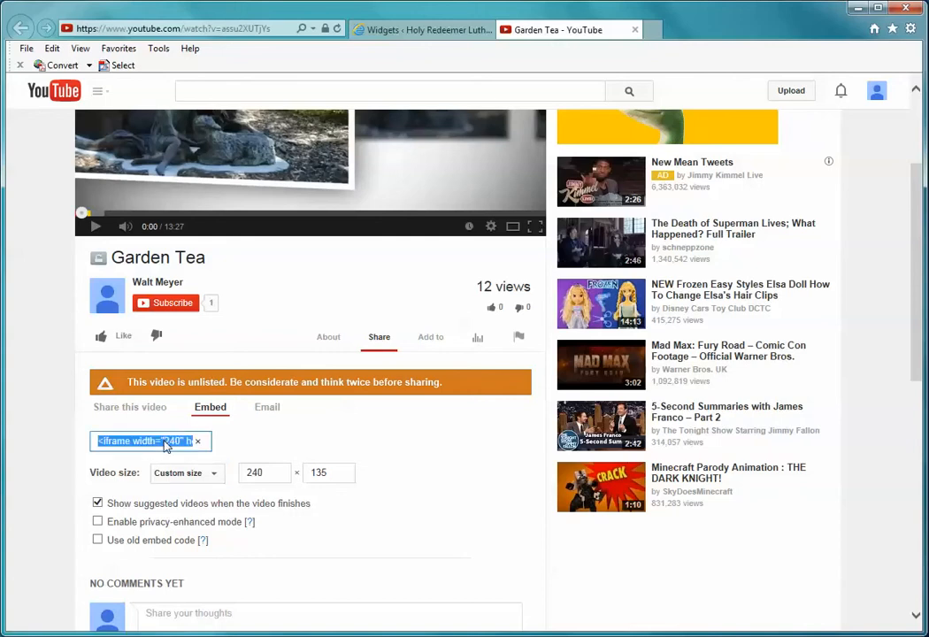
pyautogui.doubleClick(164, 441)
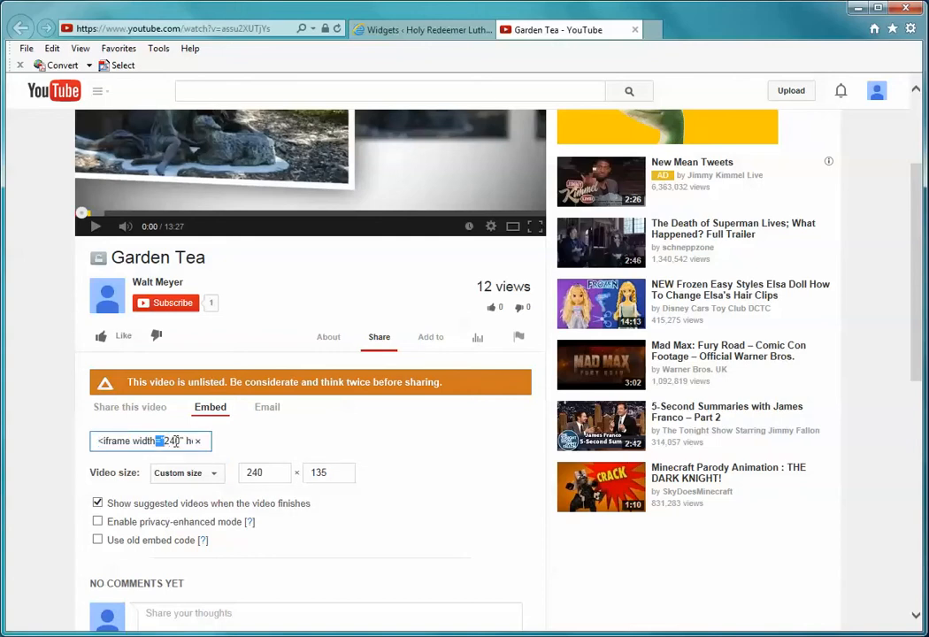
pyautogui.click(177, 441)
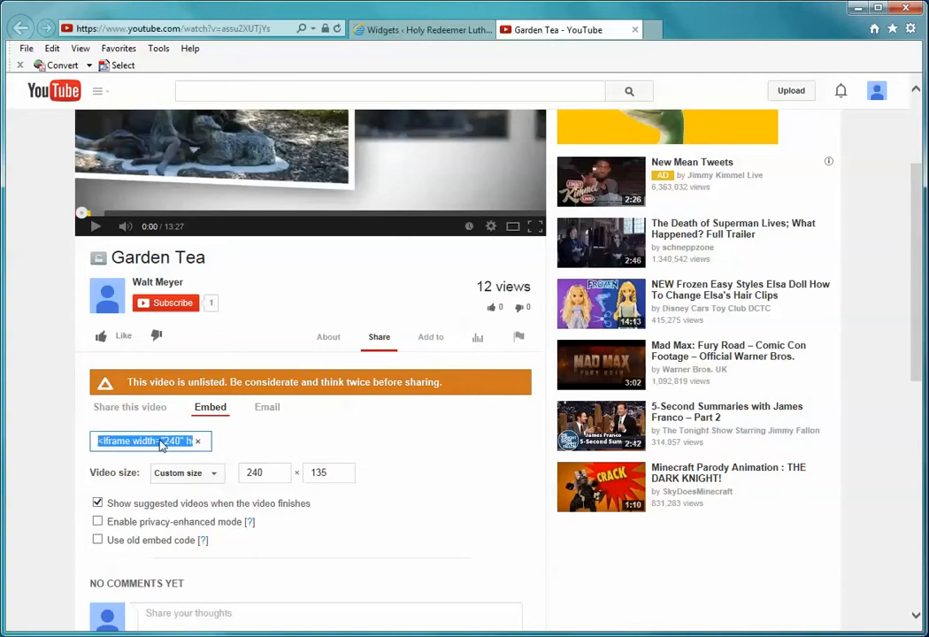
pyautogui.rightClick(163, 447)
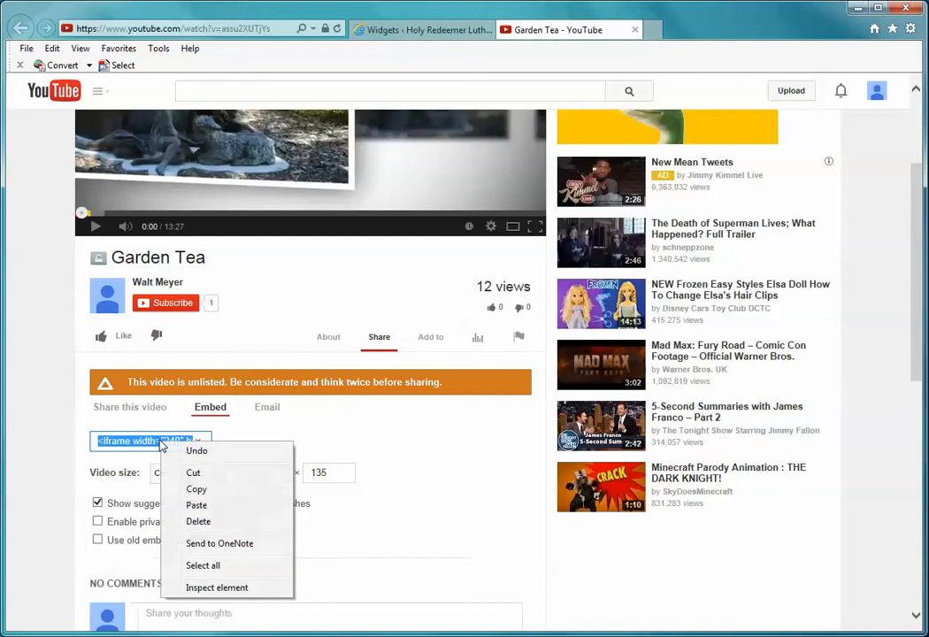
pyautogui.click(204, 489)
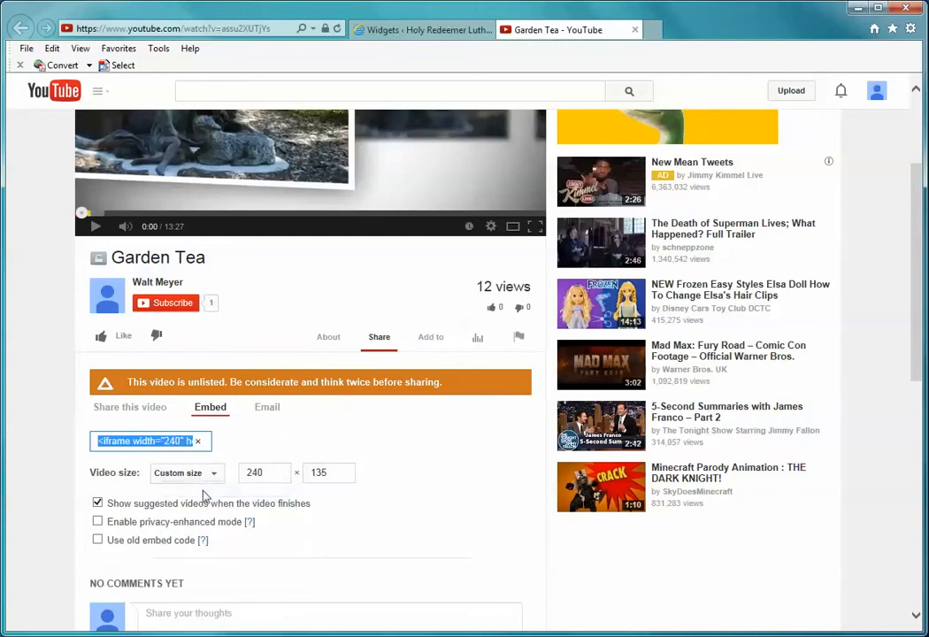
# Consult the Word instructions and, on the WordPress widgets page, replace the widget's <center>Stay tuned!</center> line with the copied YouTube embed code.
pyautogui.click(436, 39)
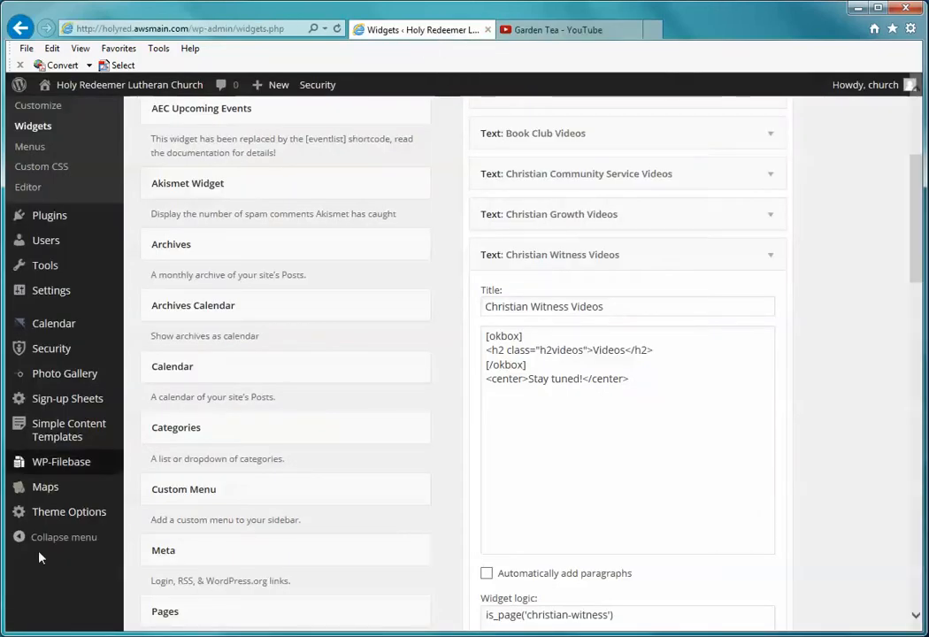
pyautogui.click(40, 634)
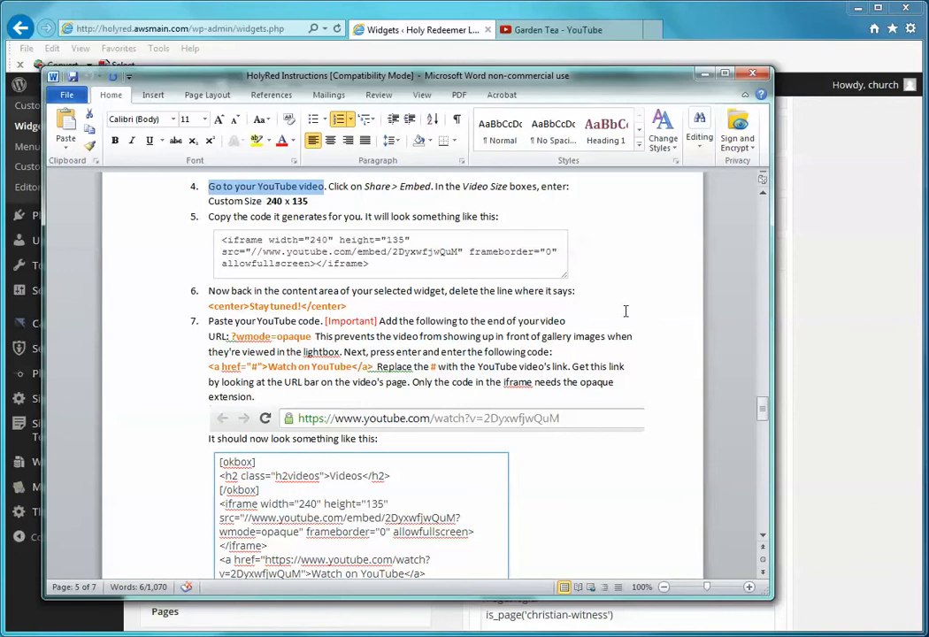
pyautogui.click(845, 302)
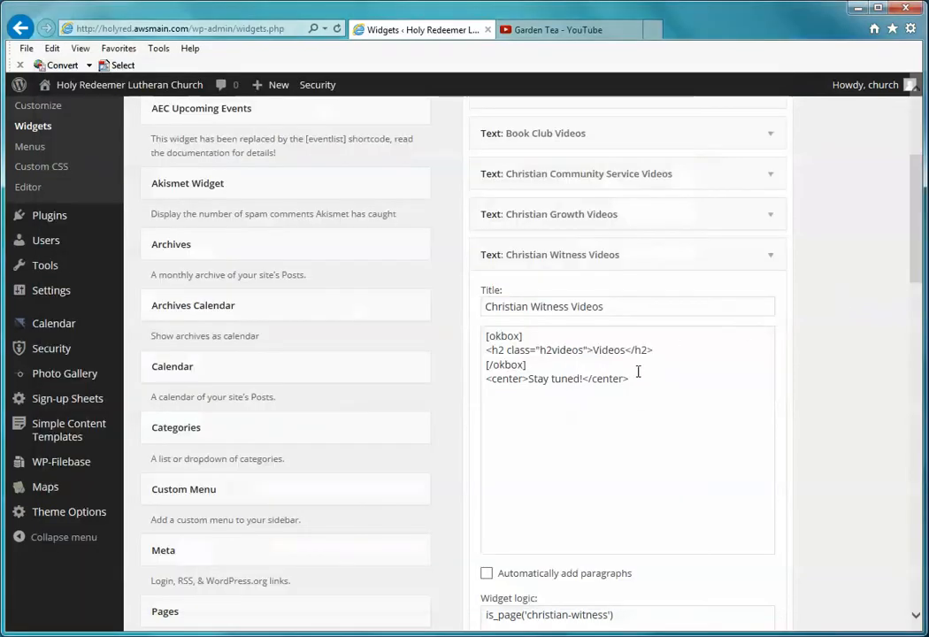
pyautogui.moveTo(641, 378); pyautogui.dragTo(489, 382)
pyautogui.press('Delete')
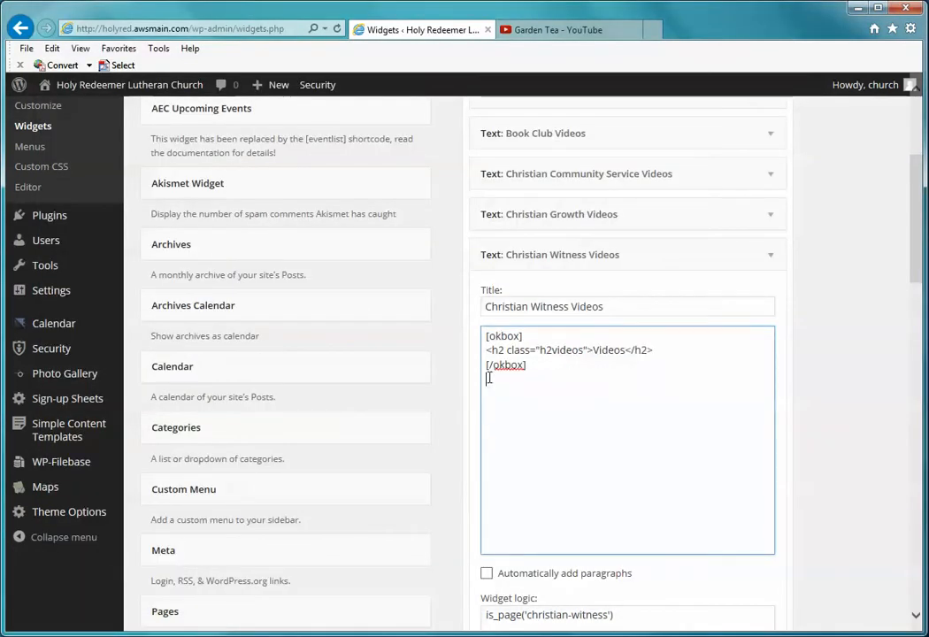
pyautogui.rightClick(489, 378)
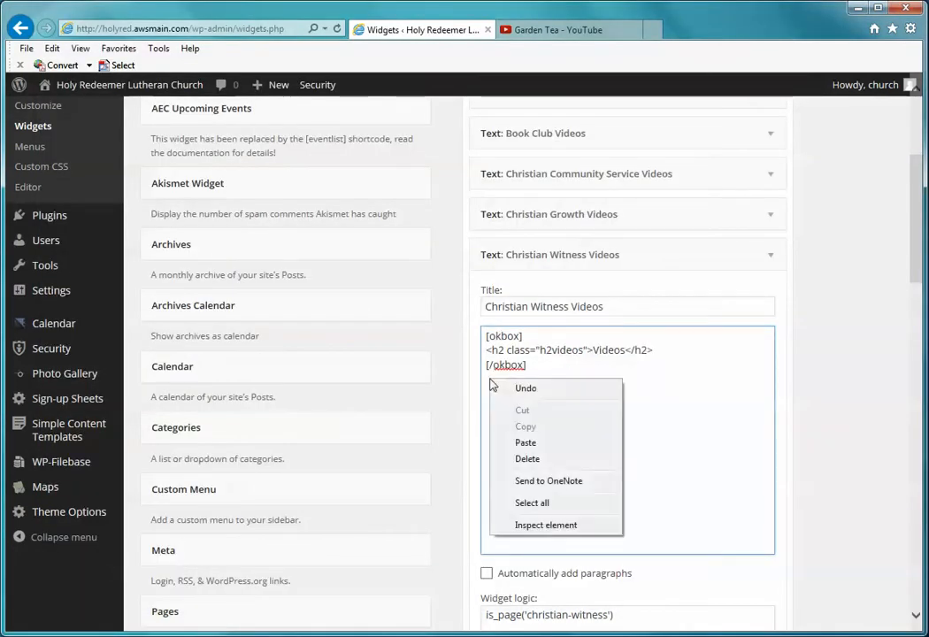
pyautogui.click(525, 442)
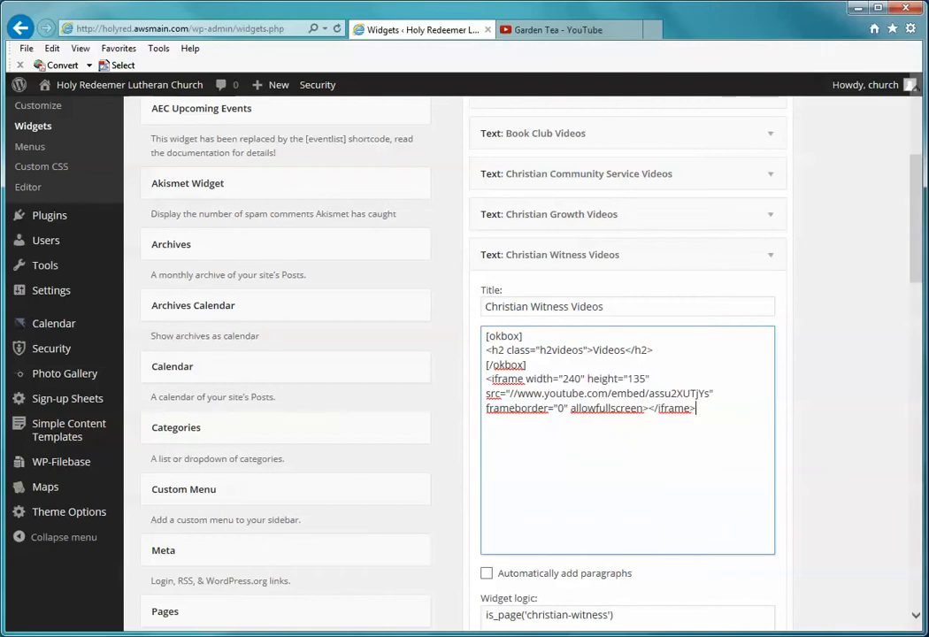
# Switch to the HolyRed Instructions in Word and copy the ?wmode=opaque code from step 7.
pyautogui.hotkey('alt', 'Tab')
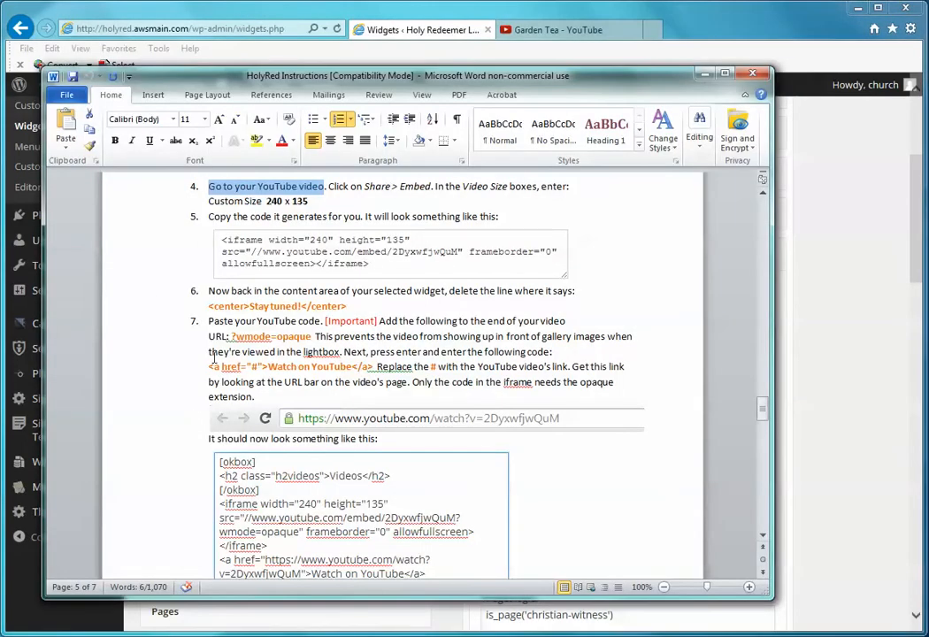
pyautogui.moveTo(231, 337); pyautogui.dragTo(292, 336)
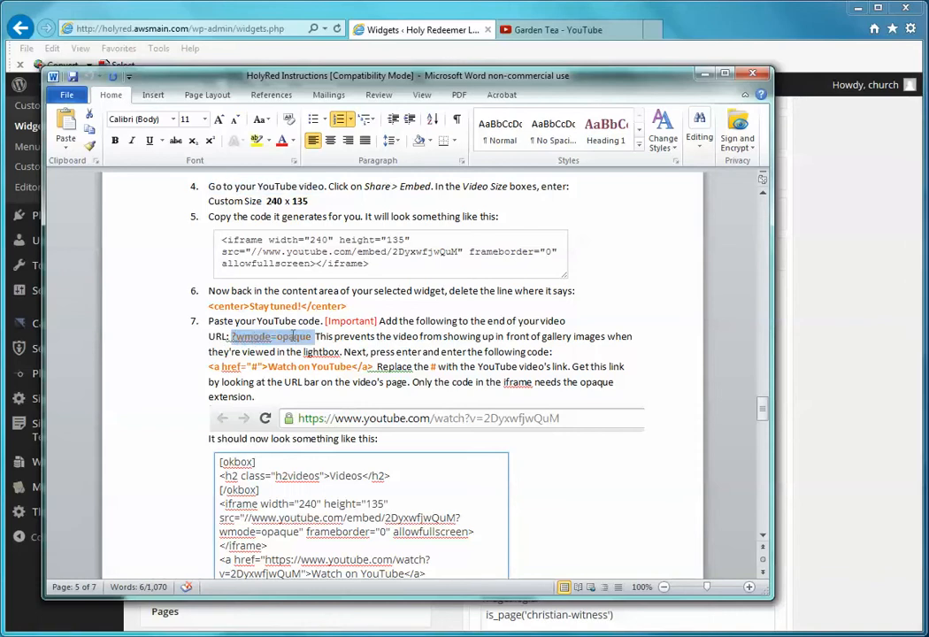
pyautogui.rightClick(254, 344)
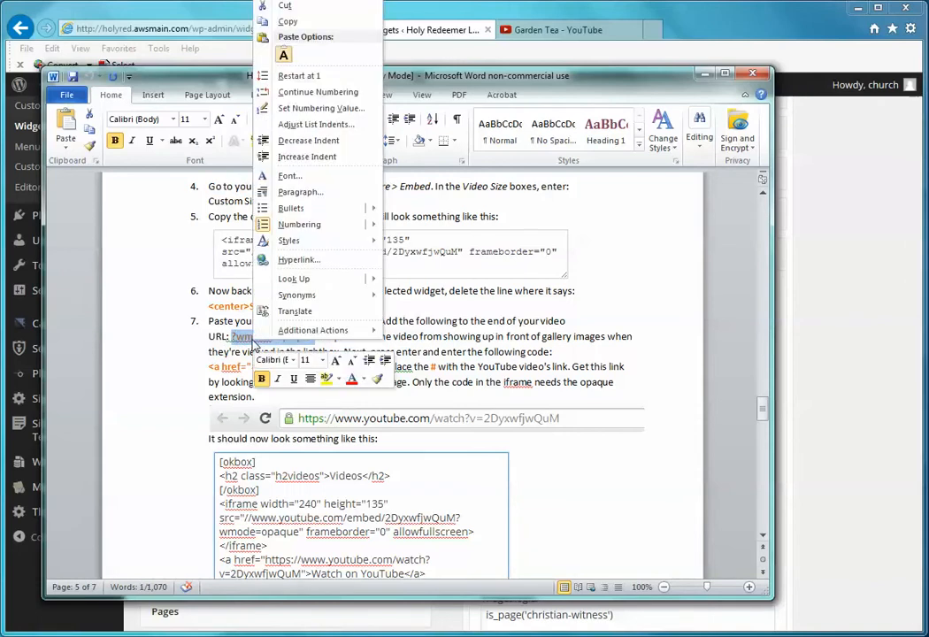
pyautogui.click(291, 21)
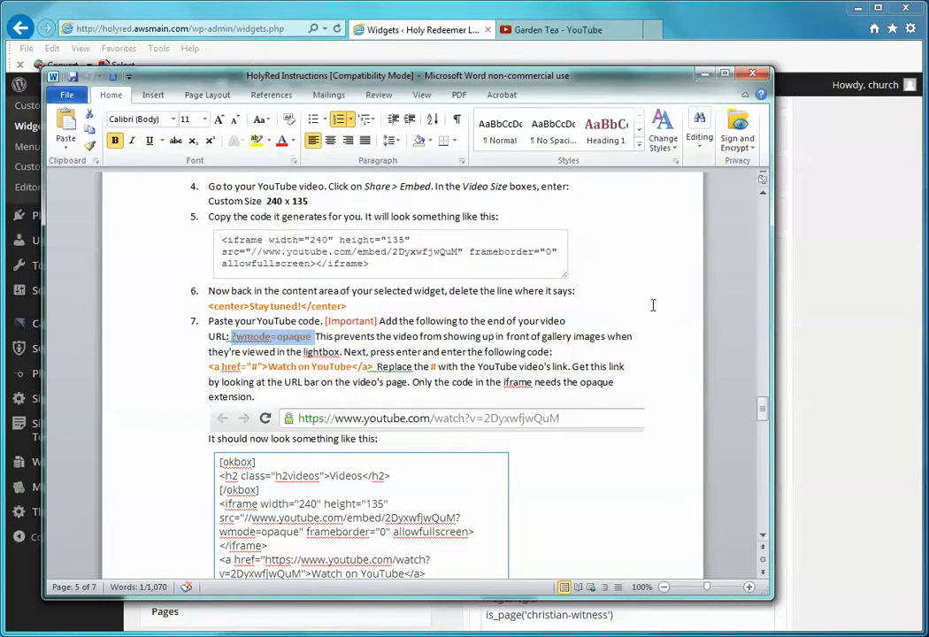
# On the WordPress widgets page, append the copied ?wmode=opaque to the end of the iframe's video URL, inside the closing quotation mark.
pyautogui.click(827, 314)
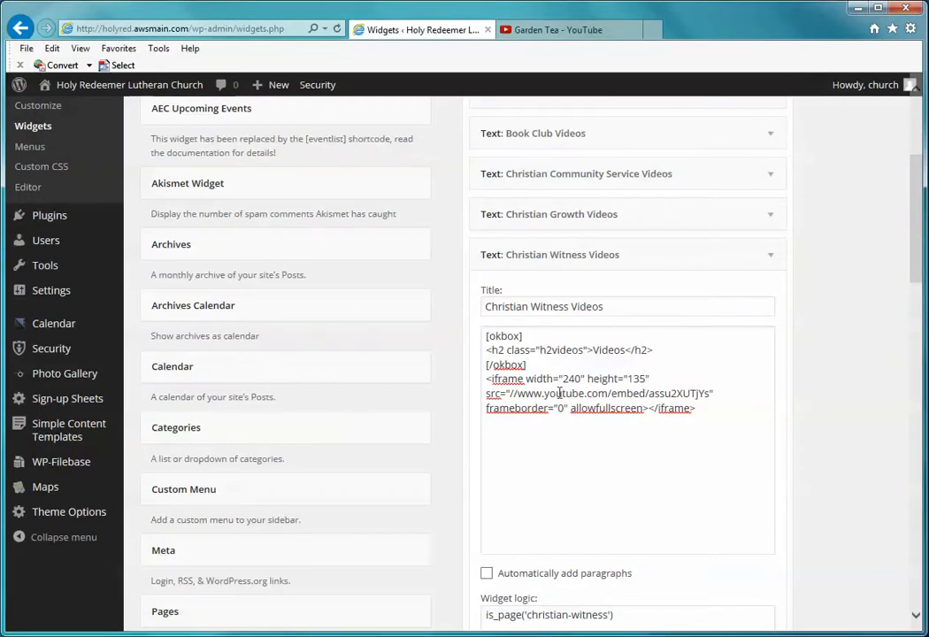
pyautogui.moveTo(517, 394); pyautogui.dragTo(709, 399)
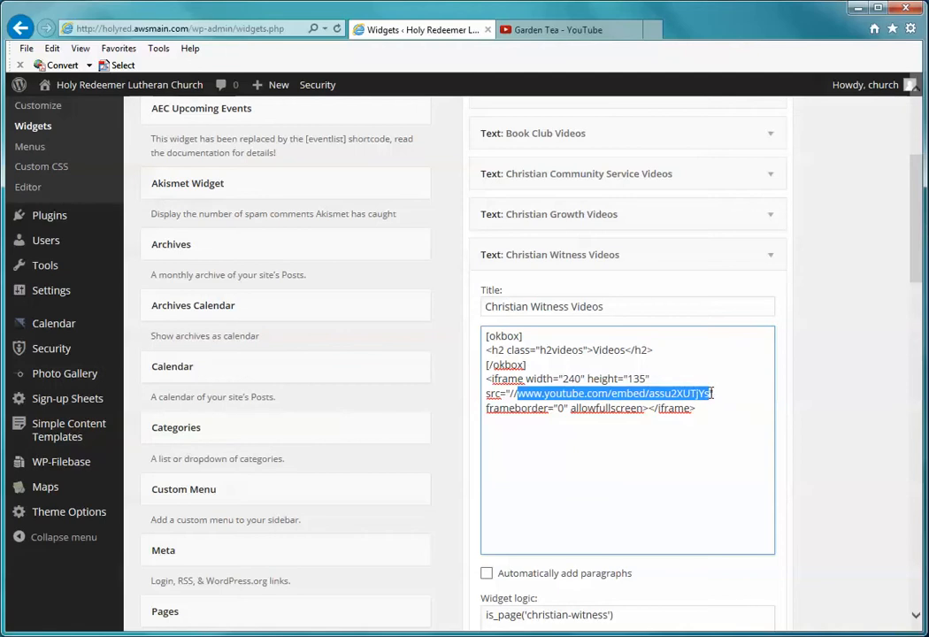
pyautogui.click(711, 392)
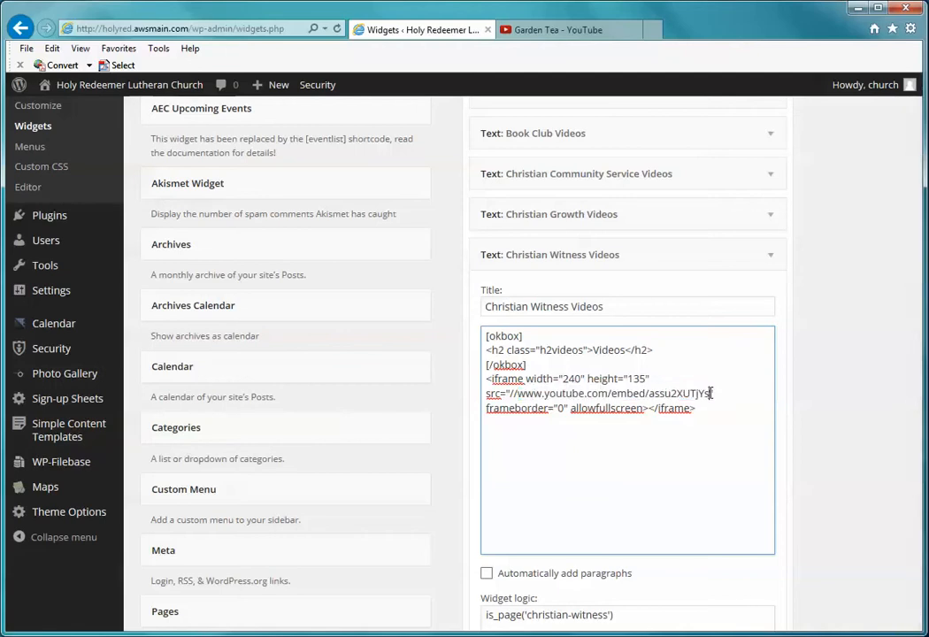
pyautogui.rightClick(712, 394)
pyautogui.click(751, 455)
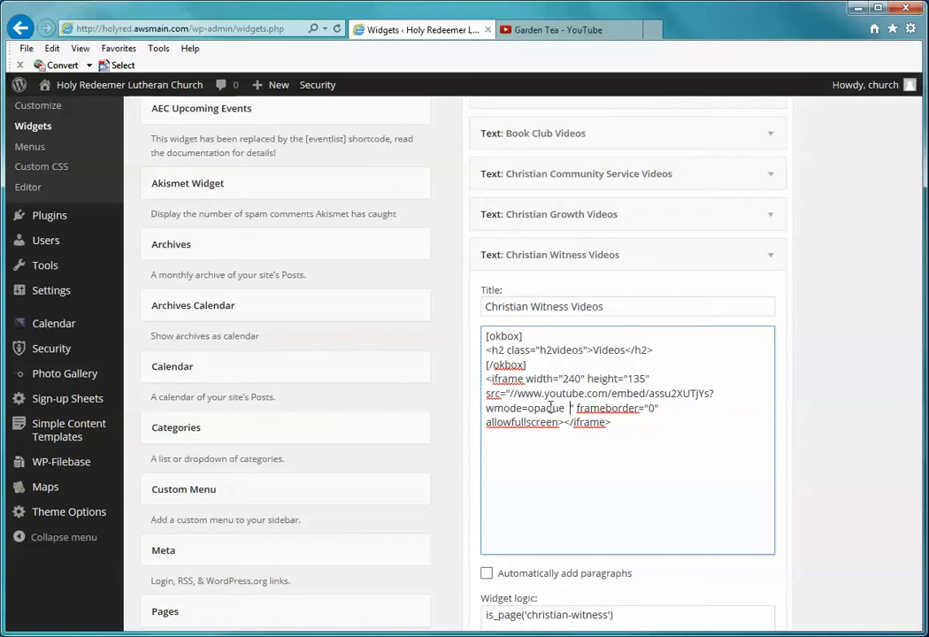
pyautogui.write('"')
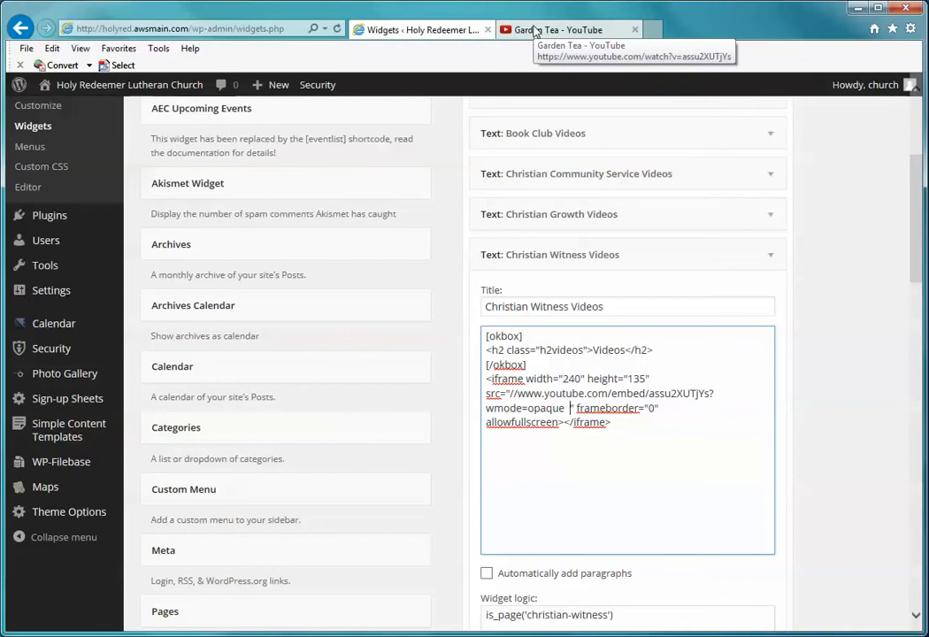
# Switch to the Word instructions and copy the <a href="#">Watch on YouTube</a> code from step 7.
pyautogui.hotkey('alt', 'Tab')
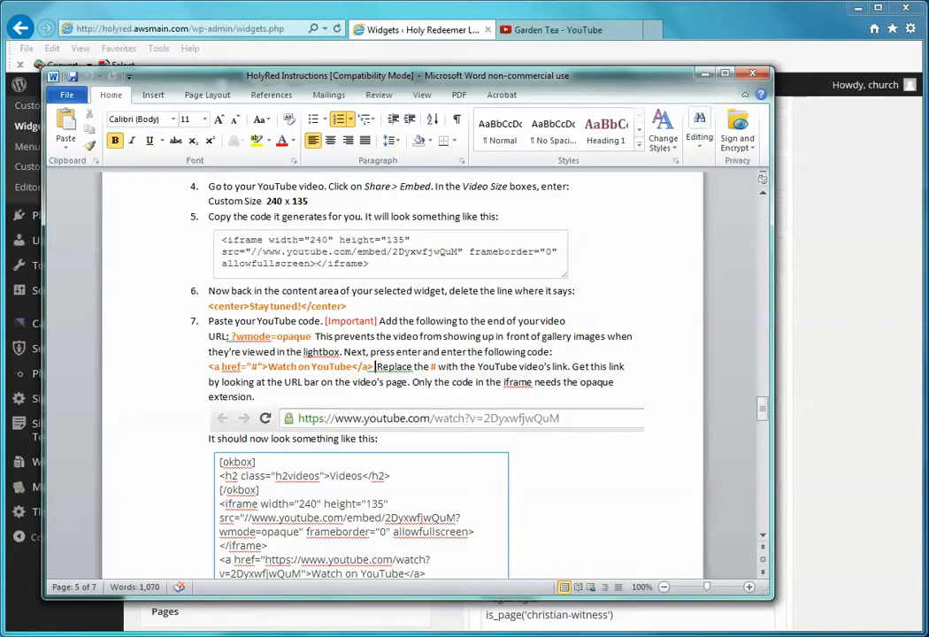
pyautogui.moveTo(209, 367); pyautogui.dragTo(350, 372)
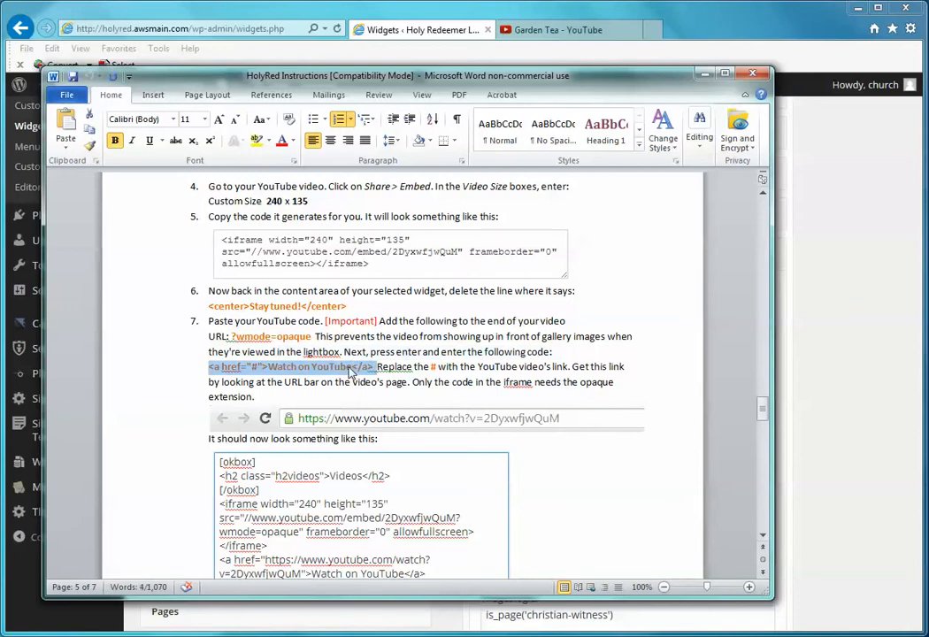
pyautogui.rightClick(351, 373)
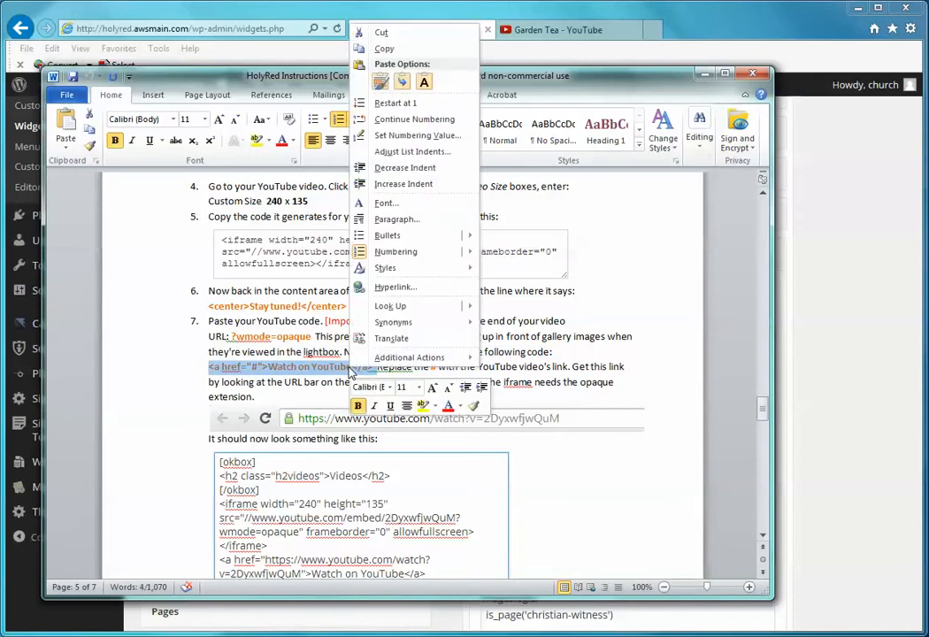
pyautogui.click(393, 51)
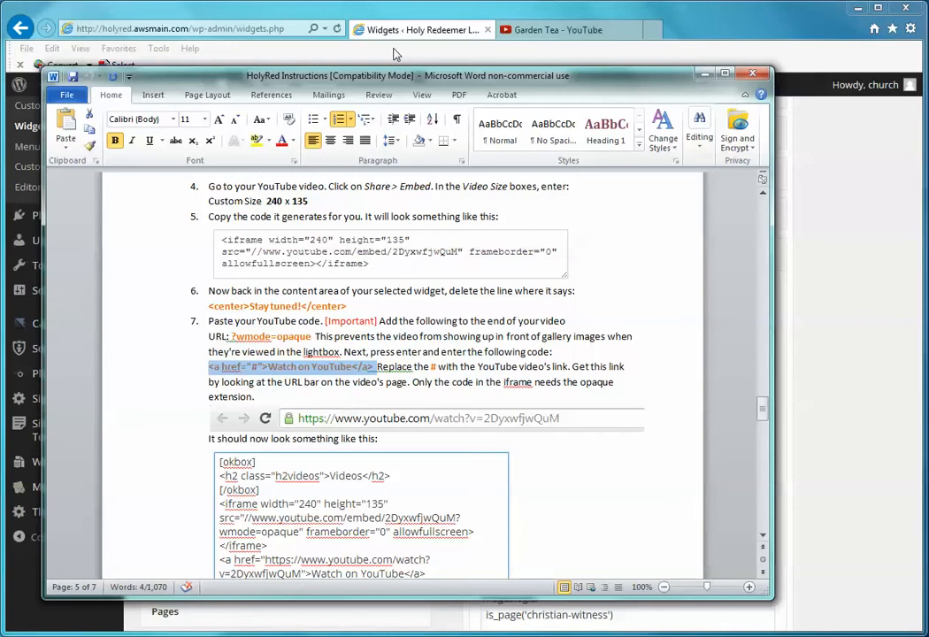
# Back in the Christian Witness Videos widget, add the copied Watch on YouTube link code on a new line below the iframe.
pyautogui.click(818, 230)
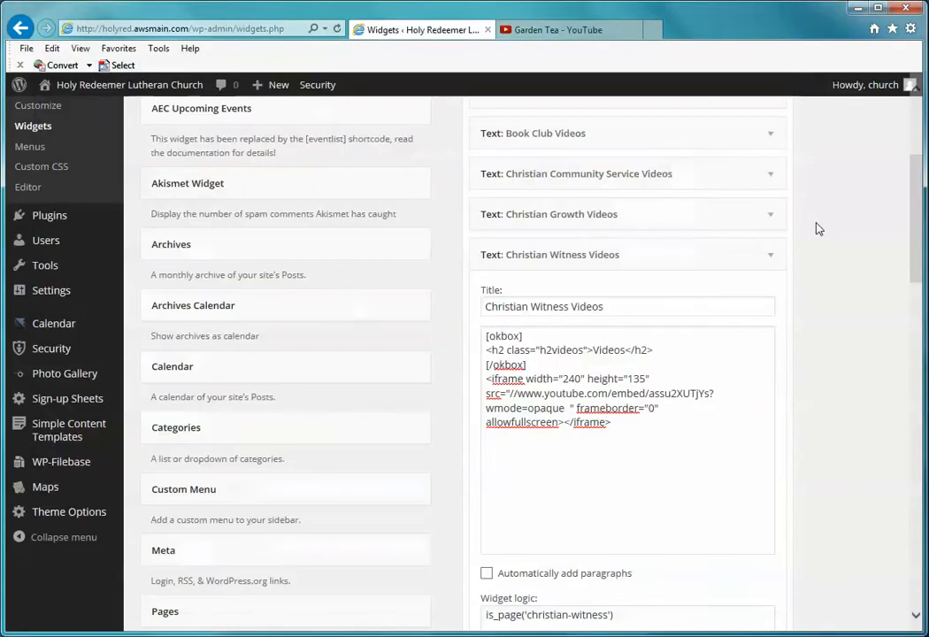
pyautogui.click(628, 422)
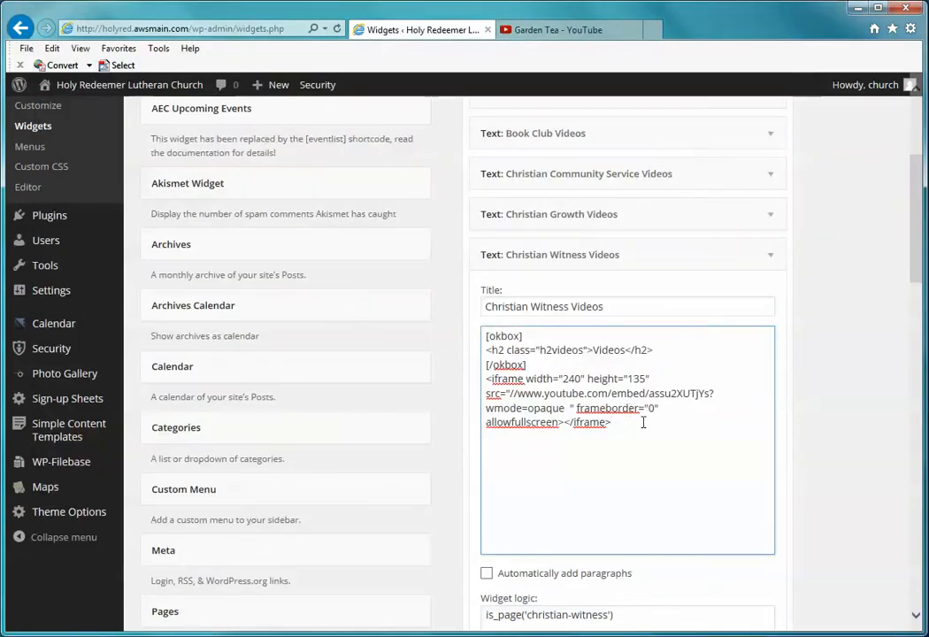
pyautogui.press('Return')
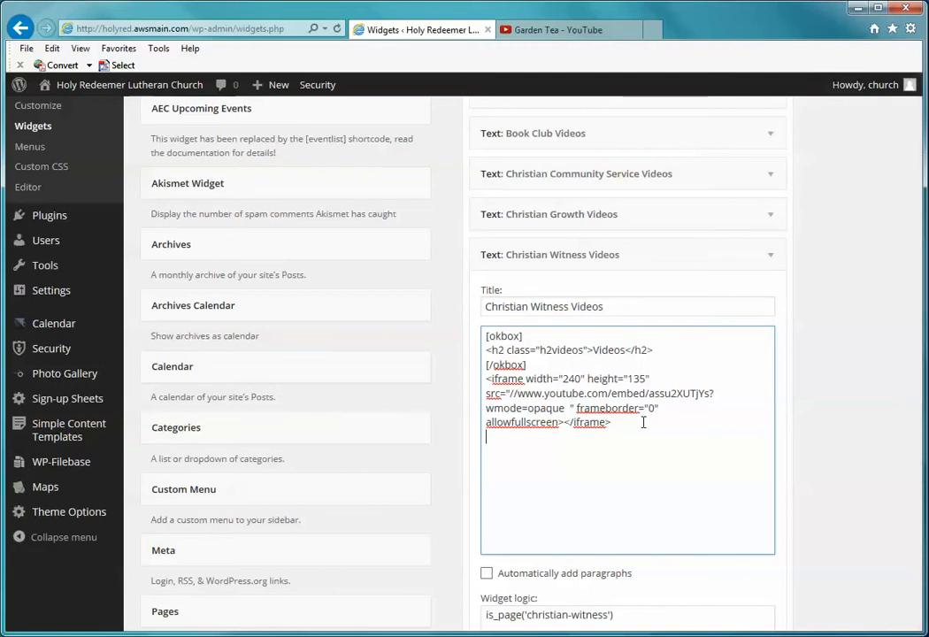
pyautogui.press('Return')
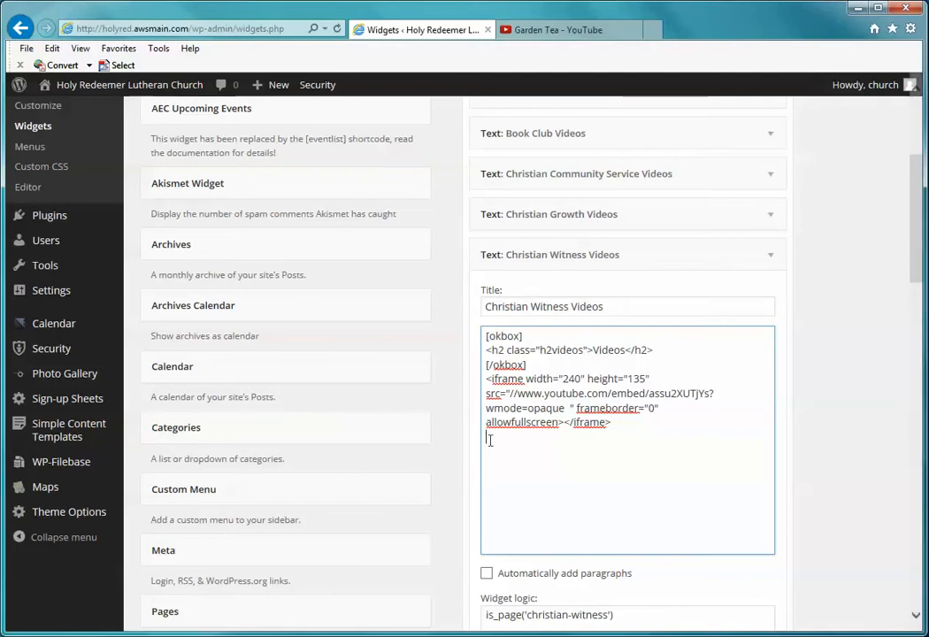
pyautogui.rightClick(487, 436)
pyautogui.click(523, 502)
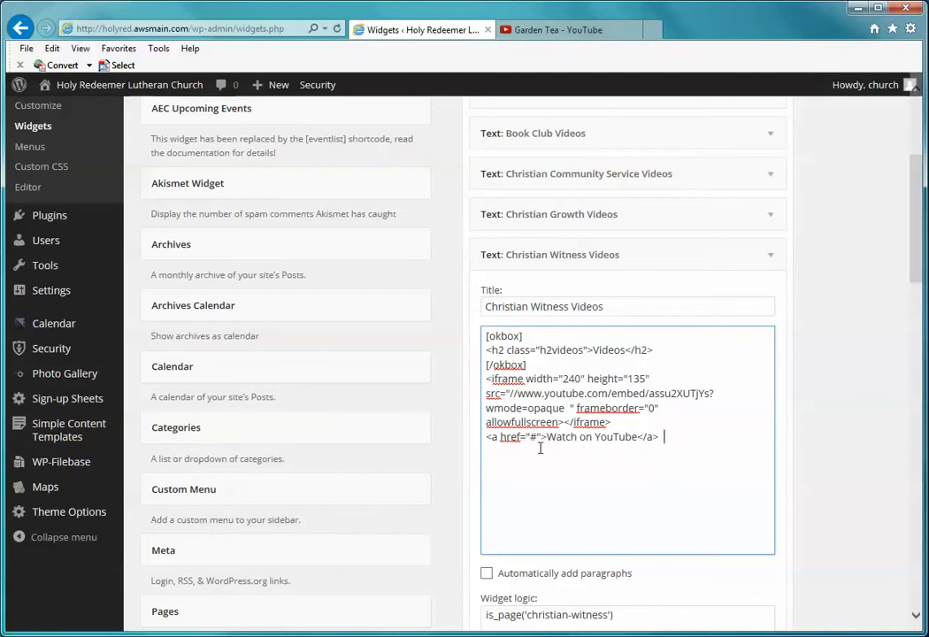
# Copy the full web address of the Garden Tea video from its YouTube page.
pyautogui.click(531, 30)
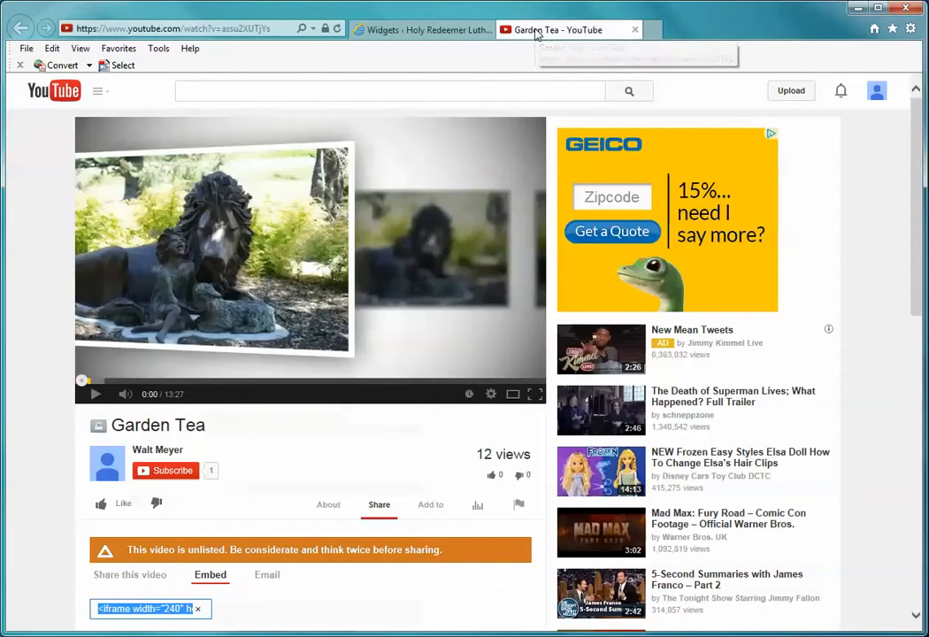
pyautogui.click(274, 29)
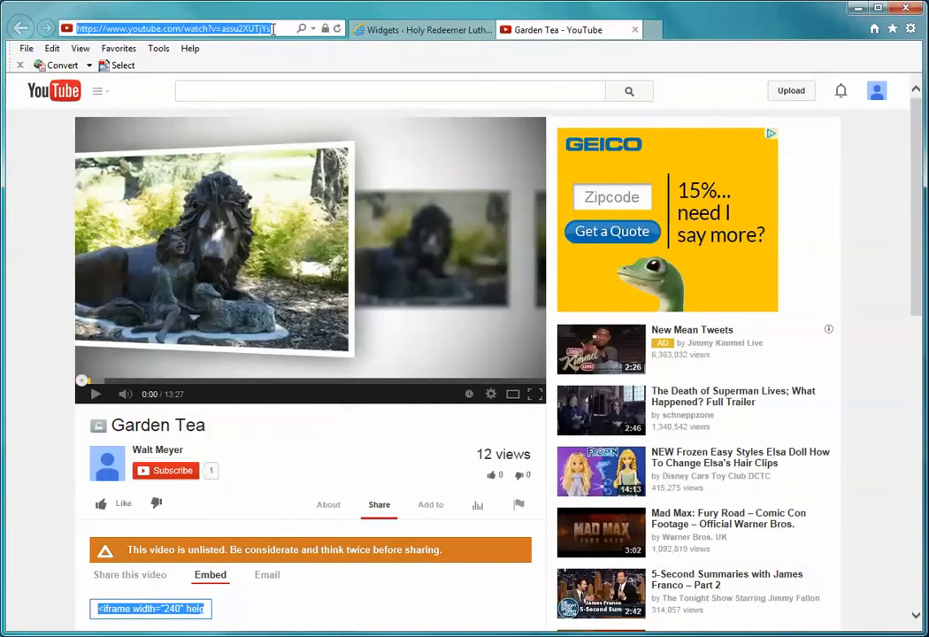
pyautogui.rightClick(202, 26)
pyautogui.click(236, 73)
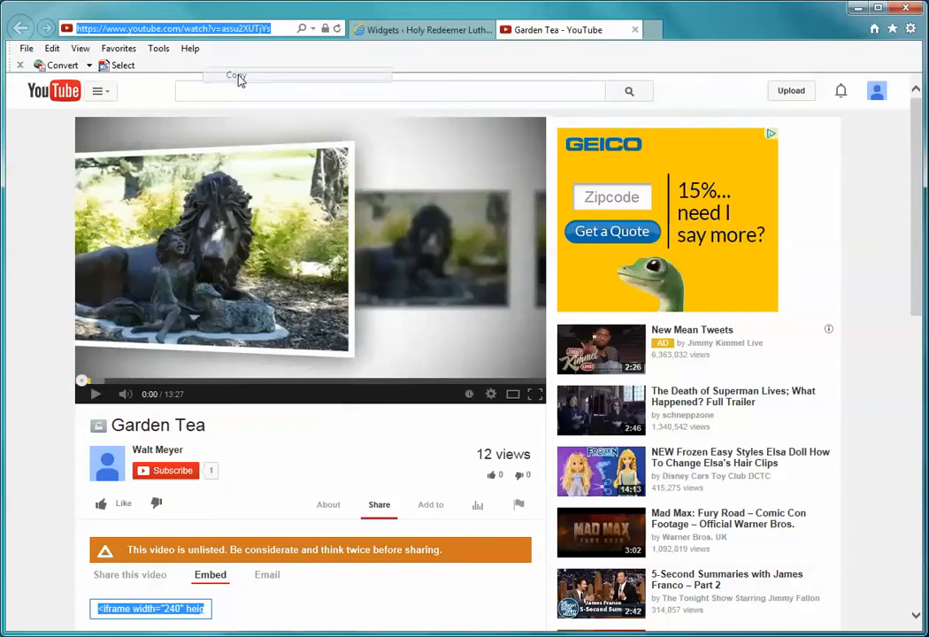
pyautogui.click(425, 32)
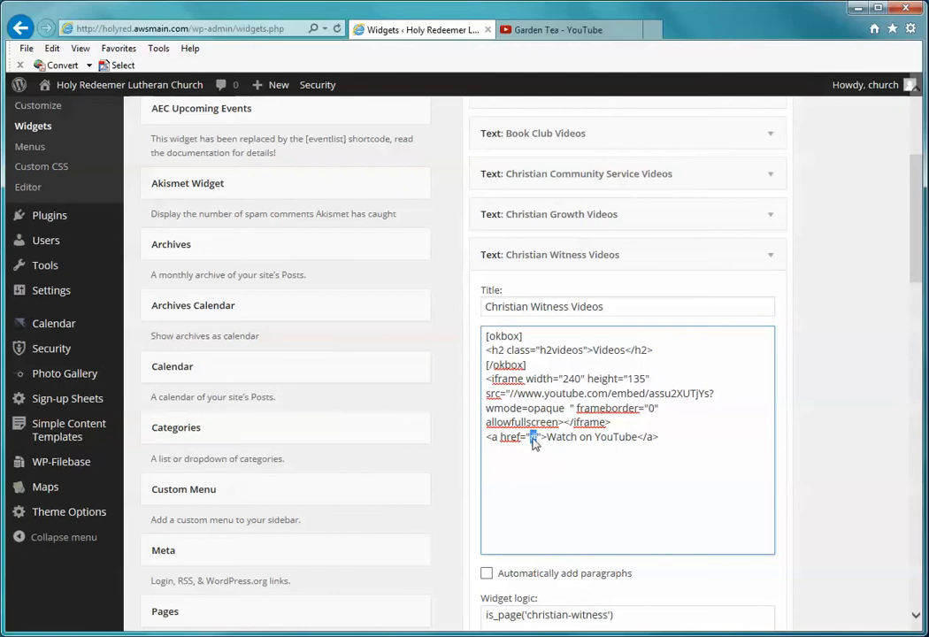
pyautogui.press('BackSpace')
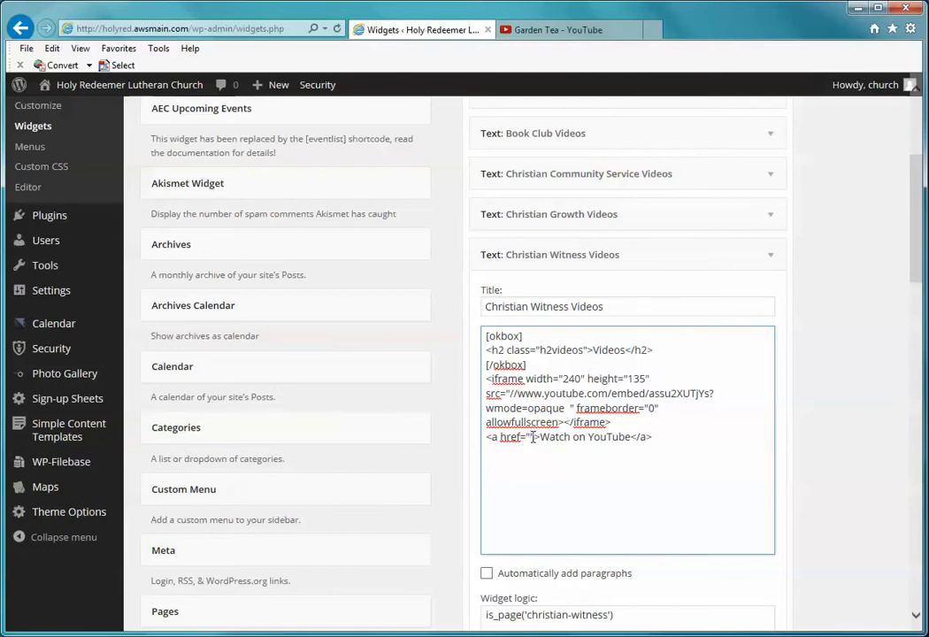
pyautogui.rightClick(531, 438)
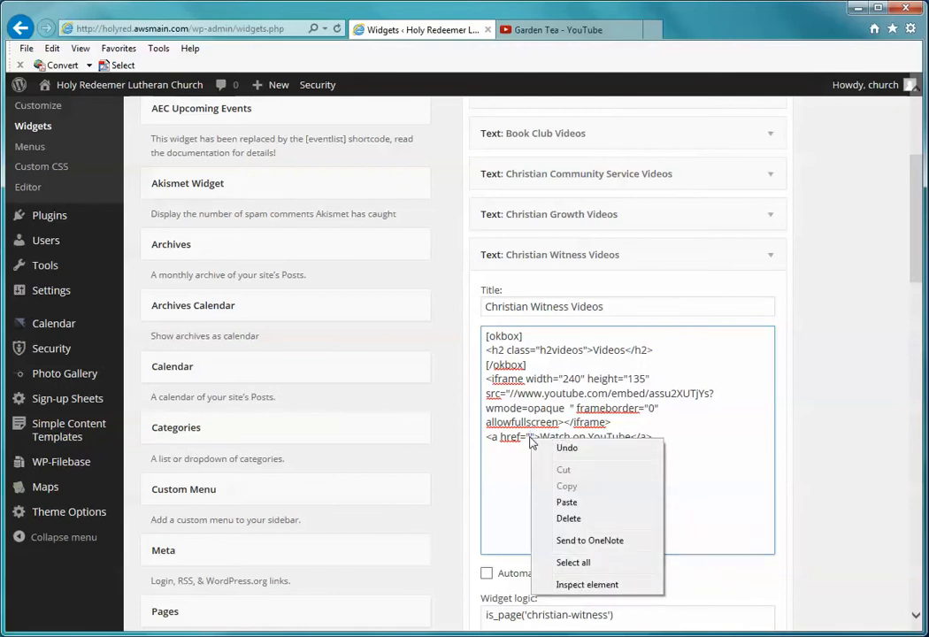
pyautogui.click(571, 502)
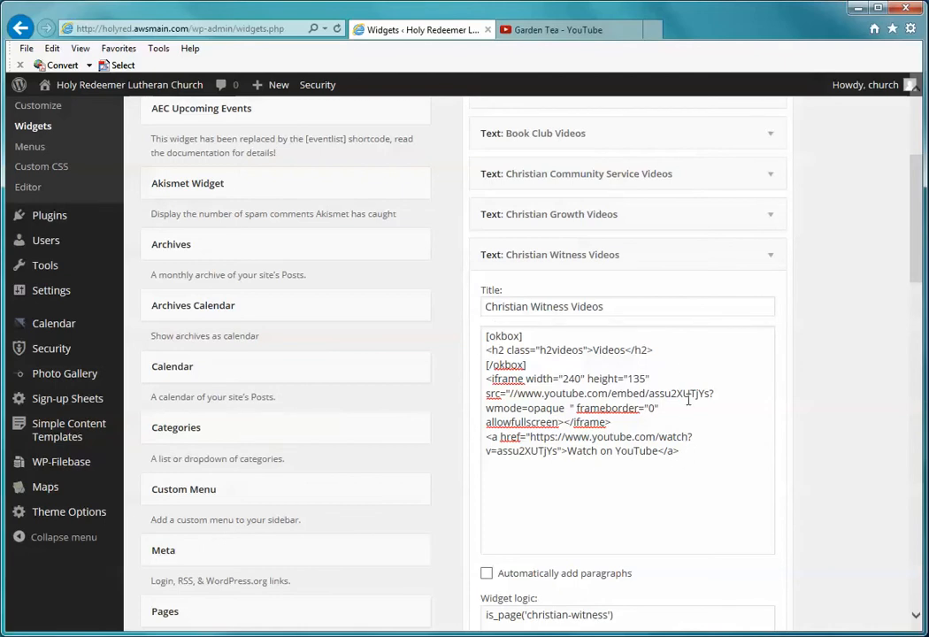
# Start a new line below the widget's link code, and copy the <hr></hr> divider code from step 8 of the Word instructions.
pyautogui.click(682, 453)
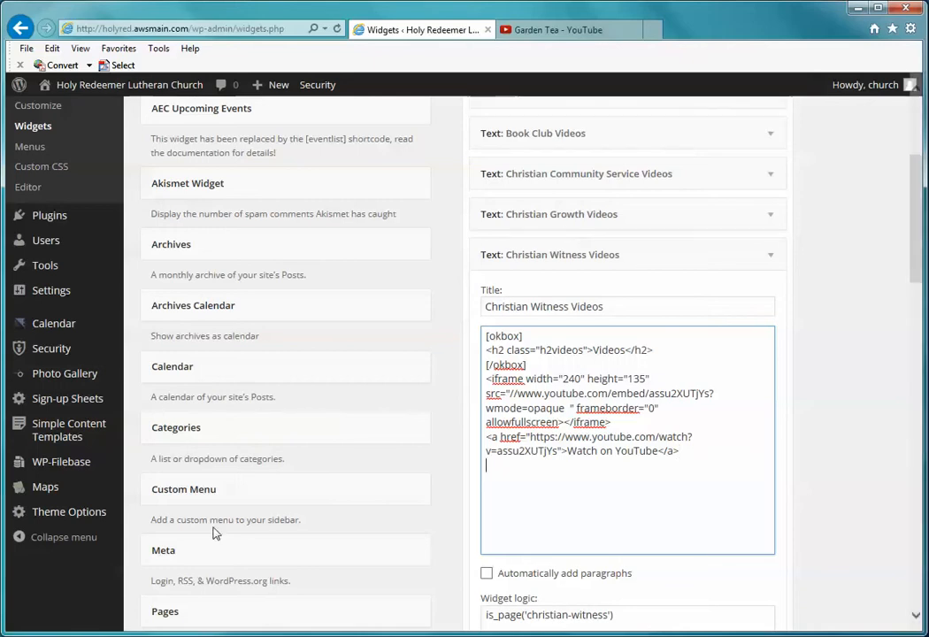
pyautogui.hotkey('alt', 'Tab')
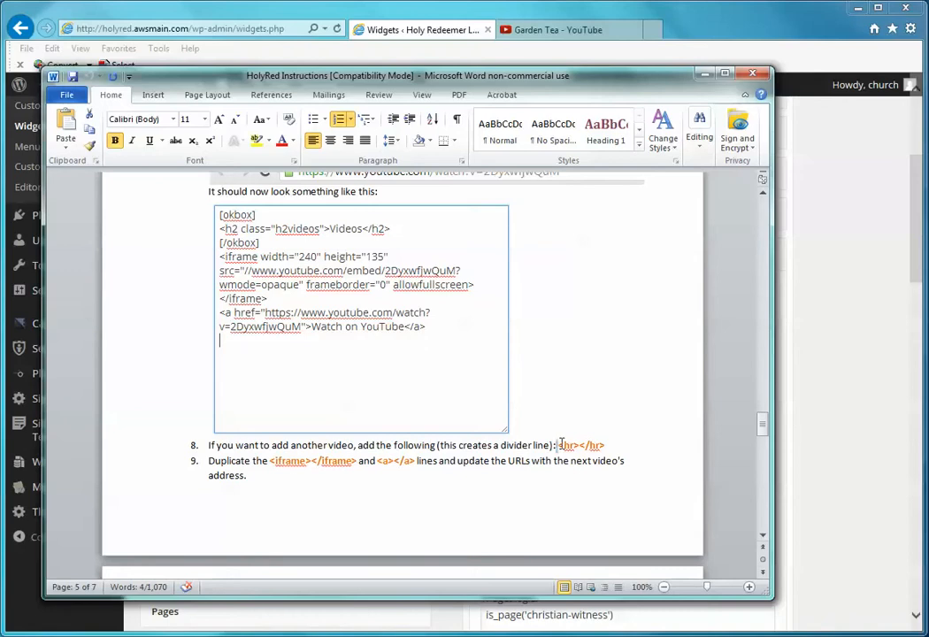
pyautogui.moveTo(556, 445); pyautogui.dragTo(594, 442)
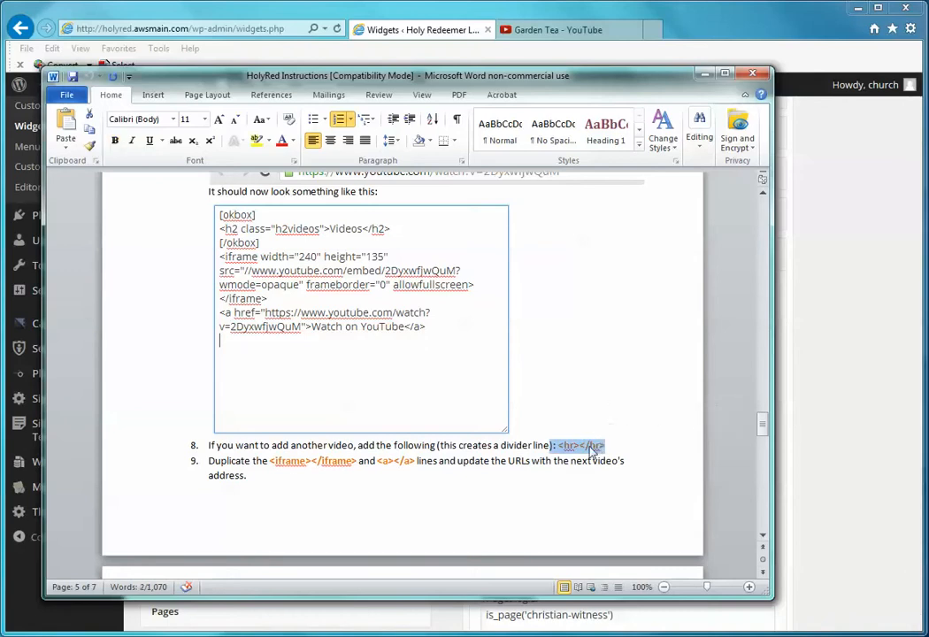
pyautogui.rightClick(589, 446)
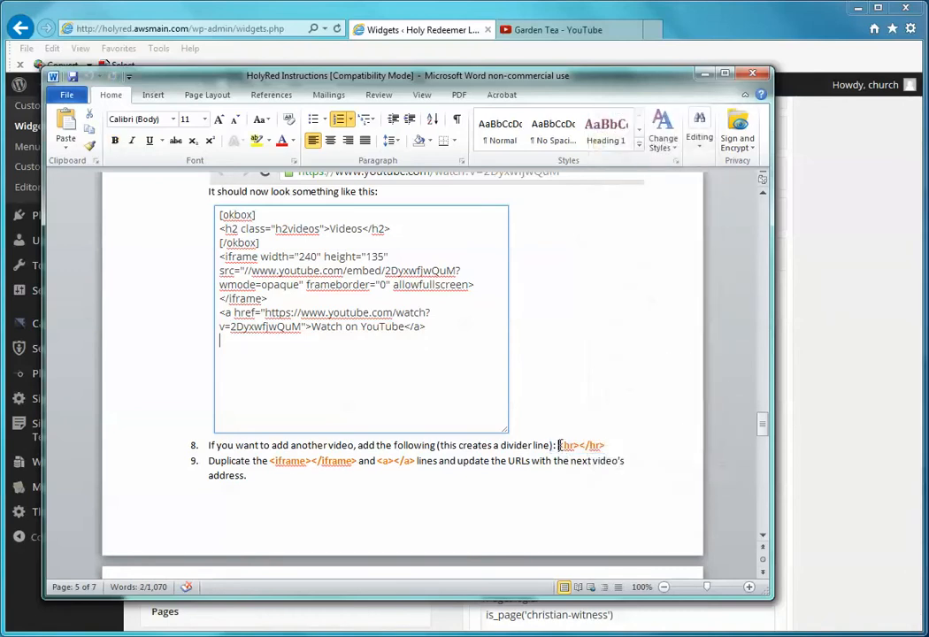
pyautogui.moveTo(558, 445); pyautogui.dragTo(603, 445)
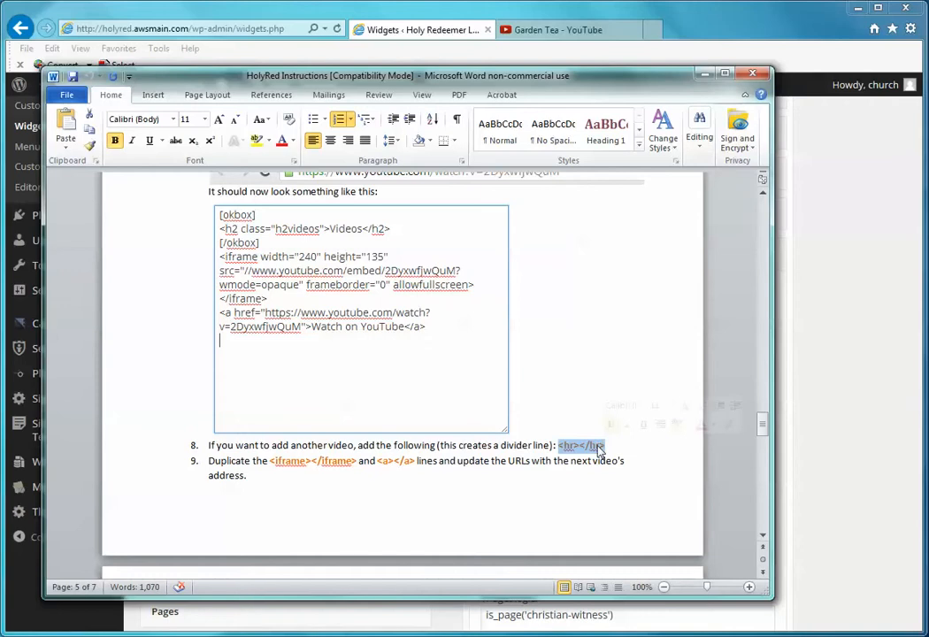
pyautogui.rightClick(604, 445)
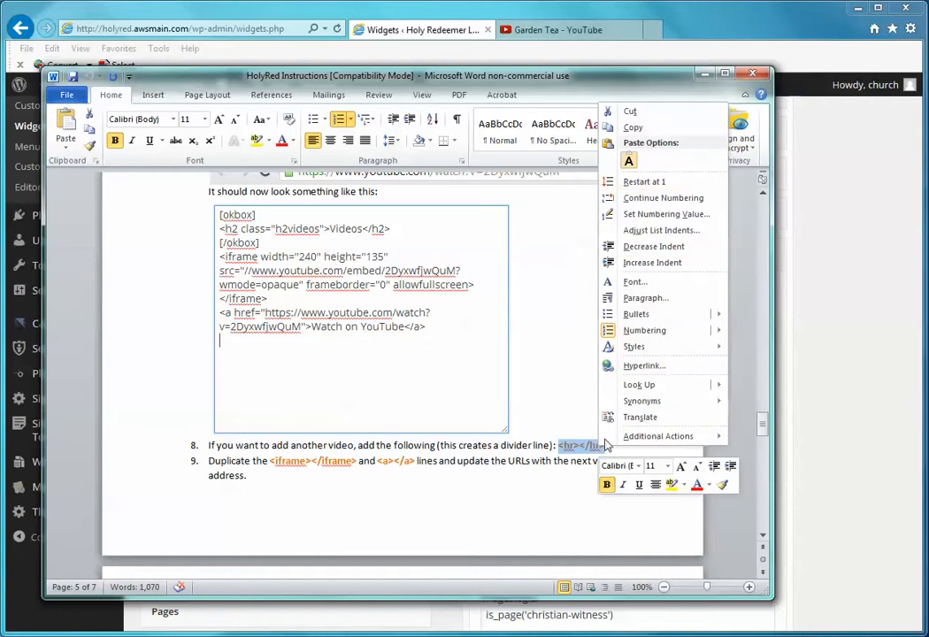
pyautogui.click(651, 131)
# Return to the WordPress widget and insert the <hr></hr> divider on the line below the Watch on YouTube link.
pyautogui.click(785, 300)
pyautogui.click(501, 463)
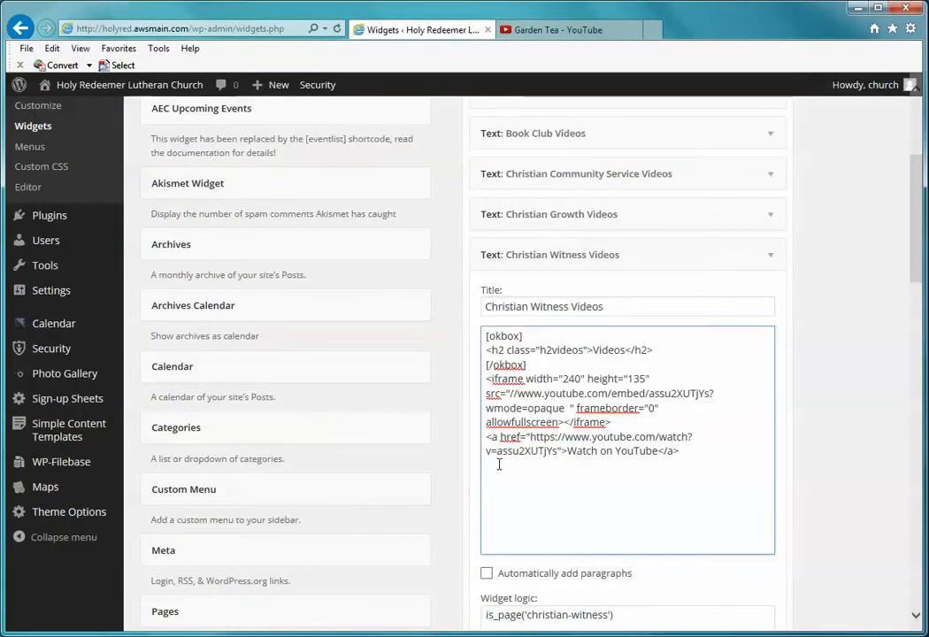
pyautogui.hotkey('ctrl', 'v')
# Duplicate the iframe code and its Watch on YouTube link below the <hr></hr> divider for another video.
pyautogui.moveTo(486, 378); pyautogui.dragTo(680, 450)
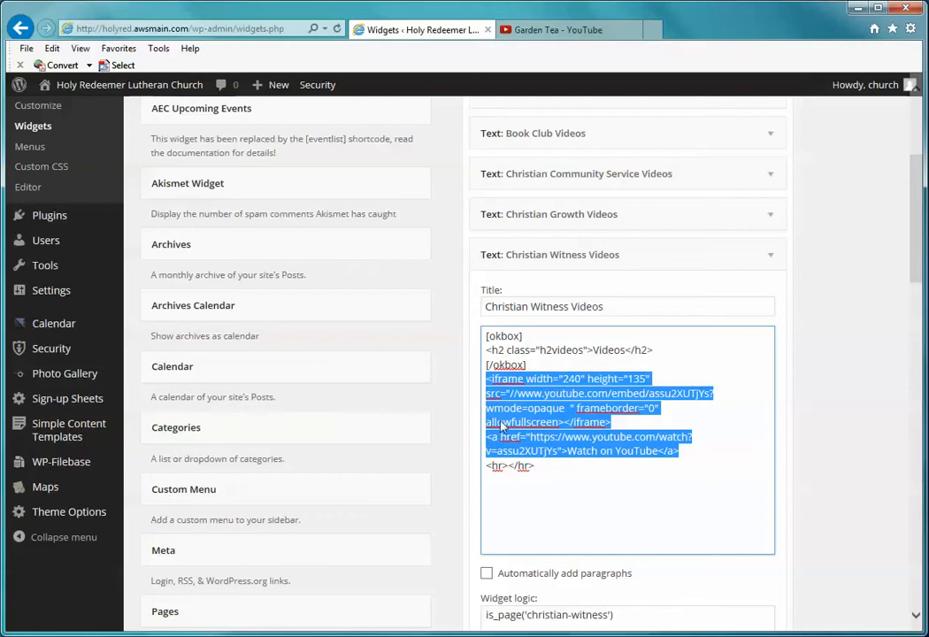
pyautogui.click(545, 467)
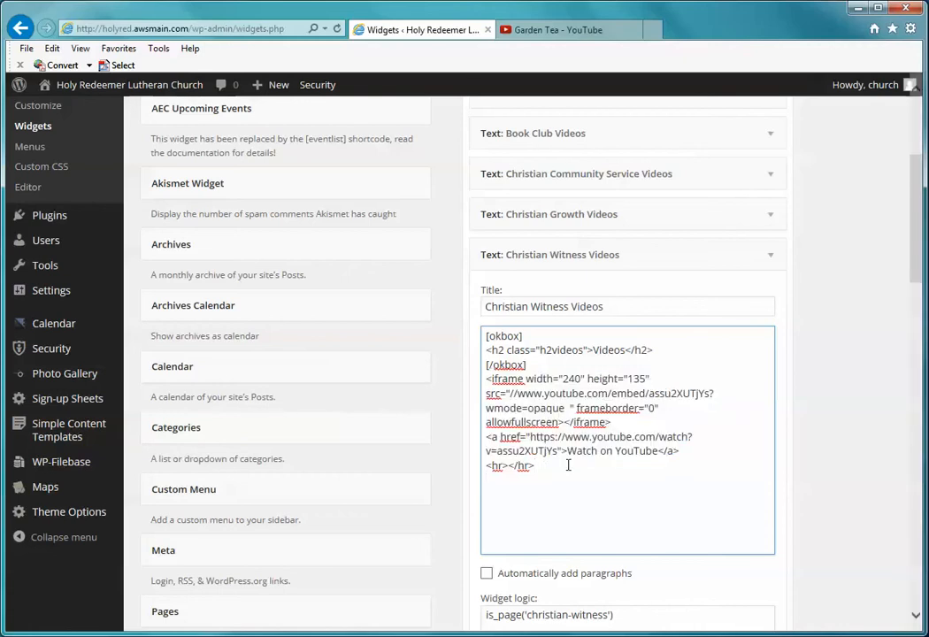
pyautogui.hotkey('ctrl', 'v')
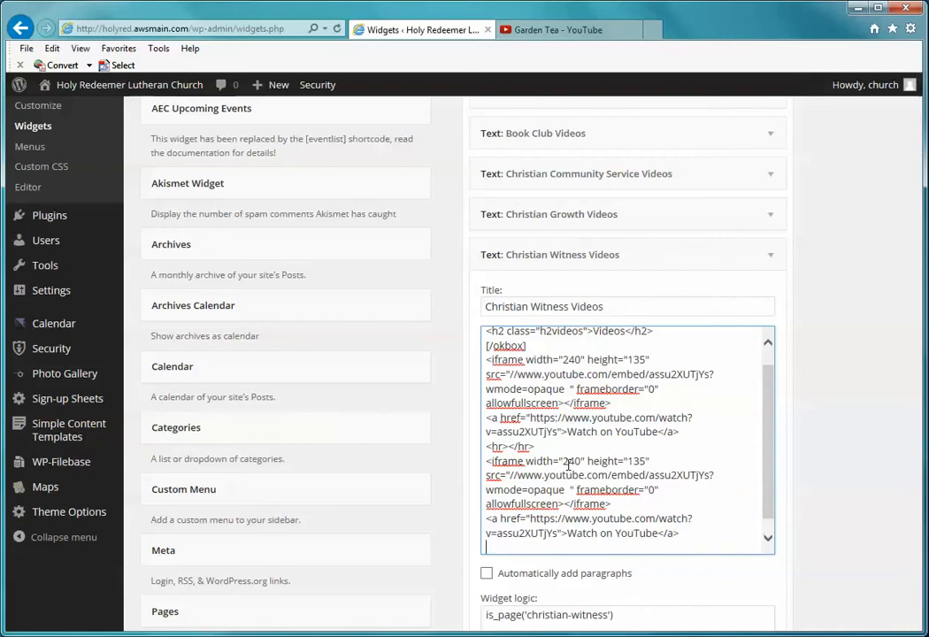
# Save the Christian Witness Videos widget with its two video blocks.
pyautogui.scroll(-5, 601, 455)
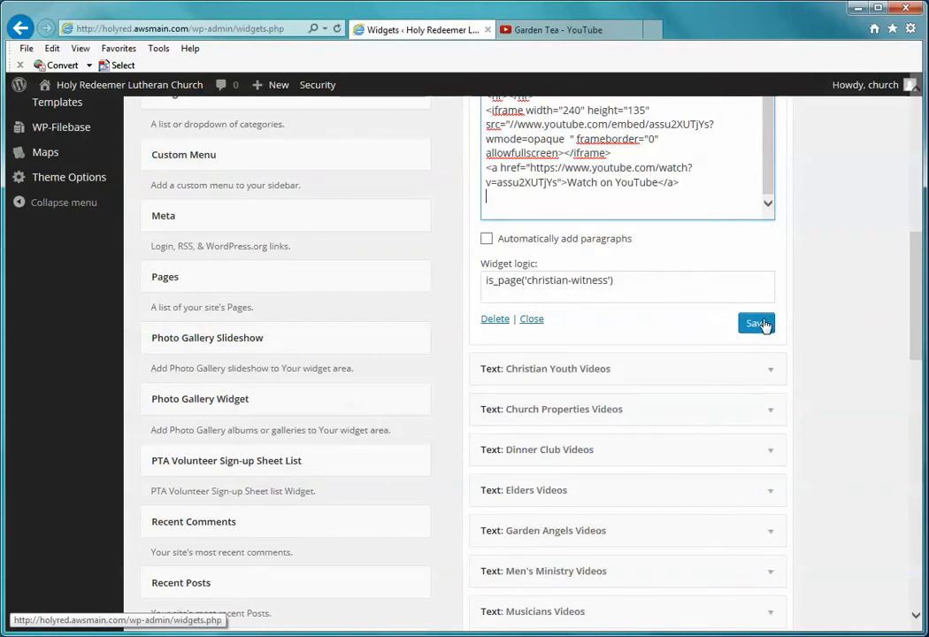
pyautogui.click(756, 324)
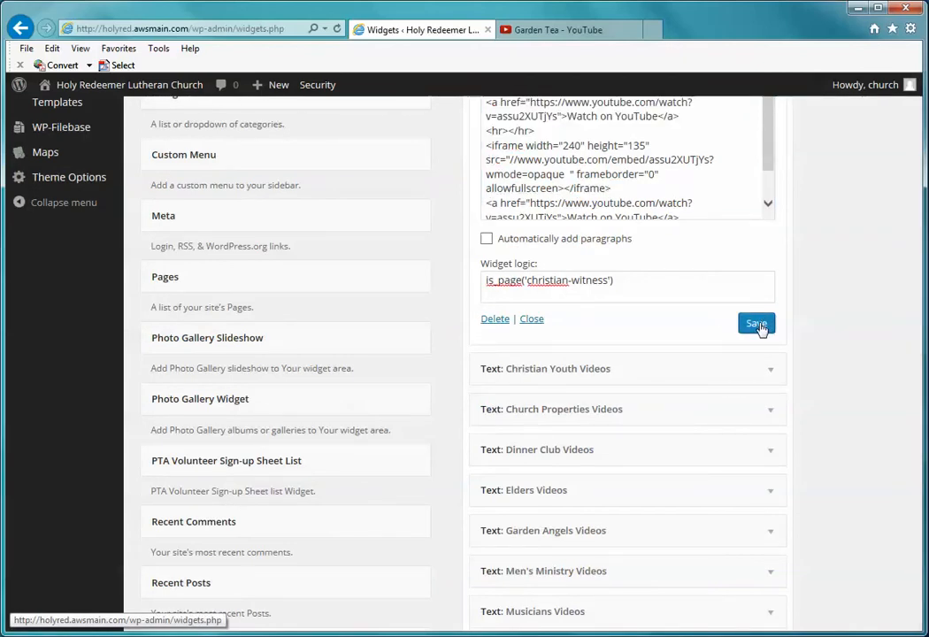
pyautogui.scroll(10, 800, 332)
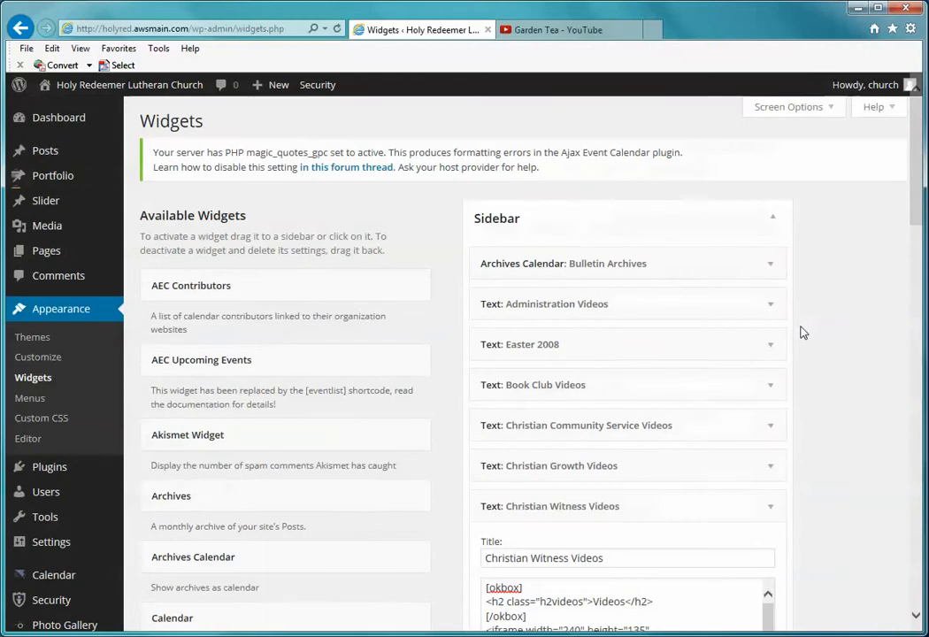
# Visit the live church site and open the Christian Witness ministry page to view its Videos sidebar.
pyautogui.click(174, 88)
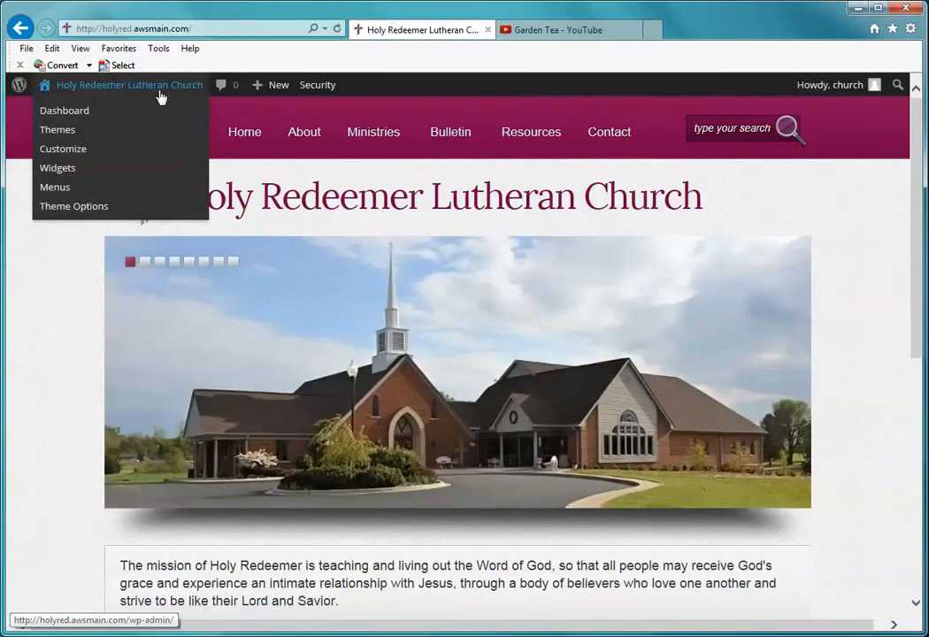
pyautogui.moveTo(385, 134)
pyautogui.click(490, 234)
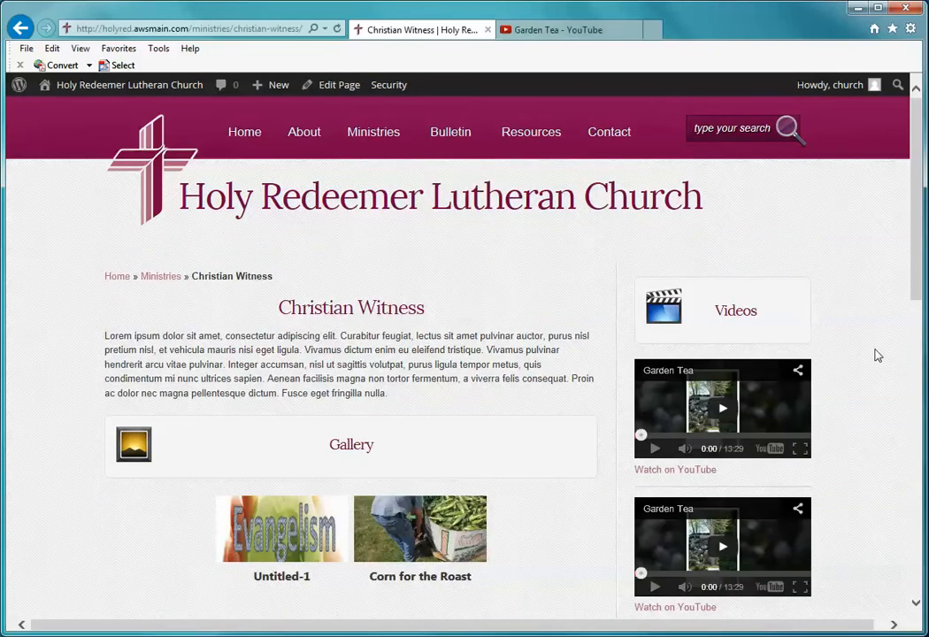
pyautogui.scroll(-1, 840, 336)
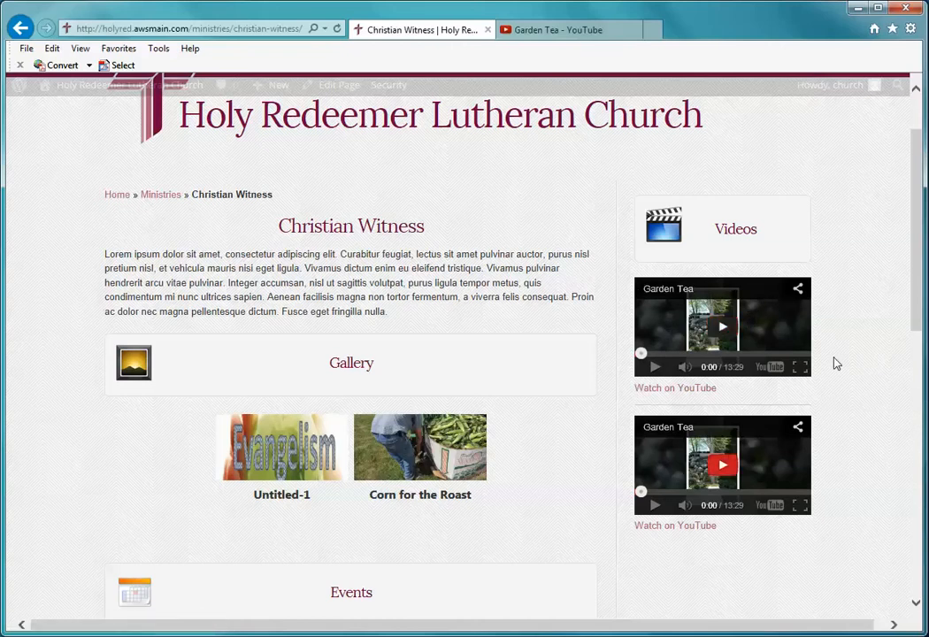
# Test the first embedded Garden Tea video by playing it and entering and leaving full screen.
pyautogui.click(656, 367)
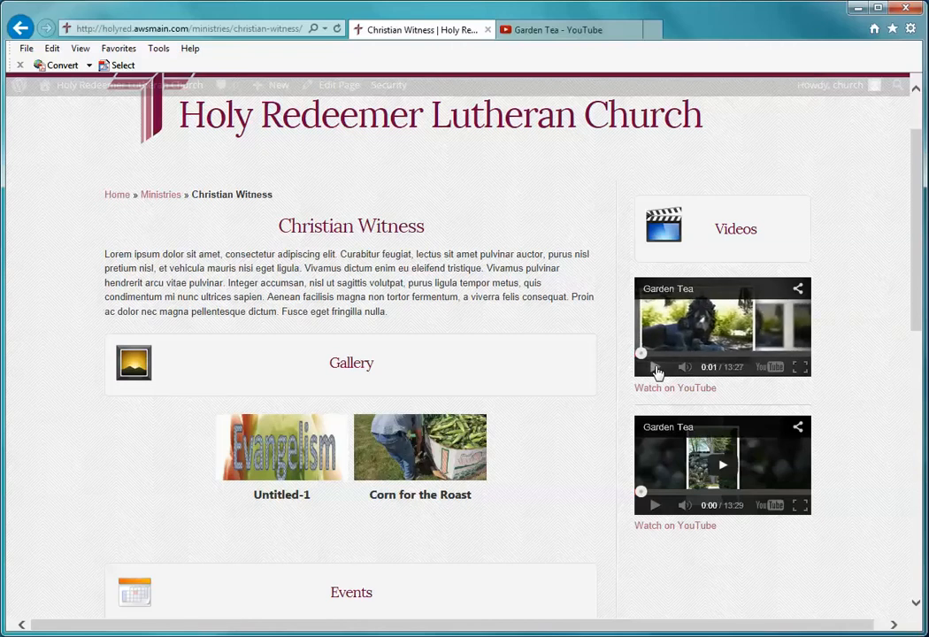
pyautogui.click(801, 368)
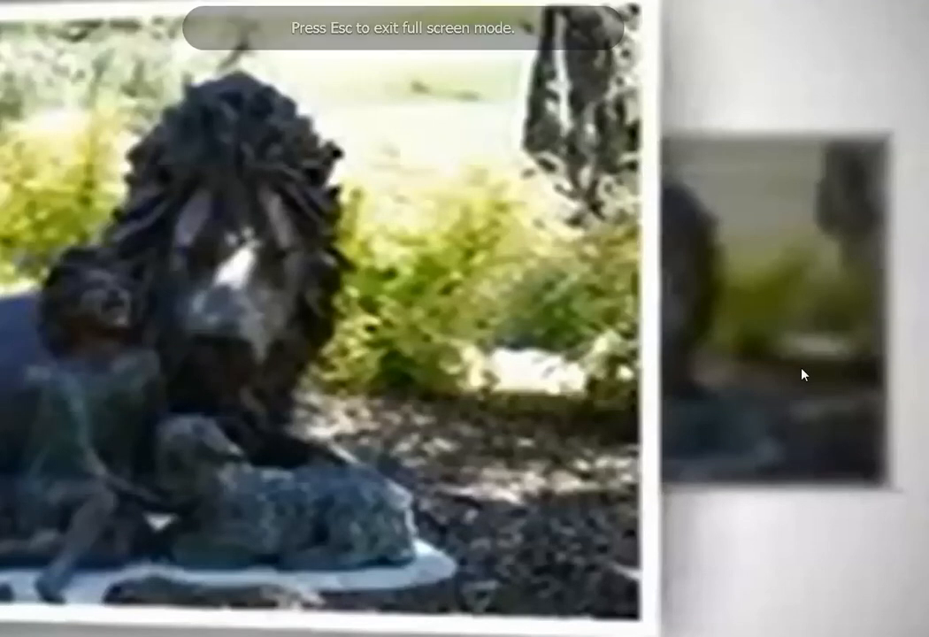
pyautogui.press('Escape')
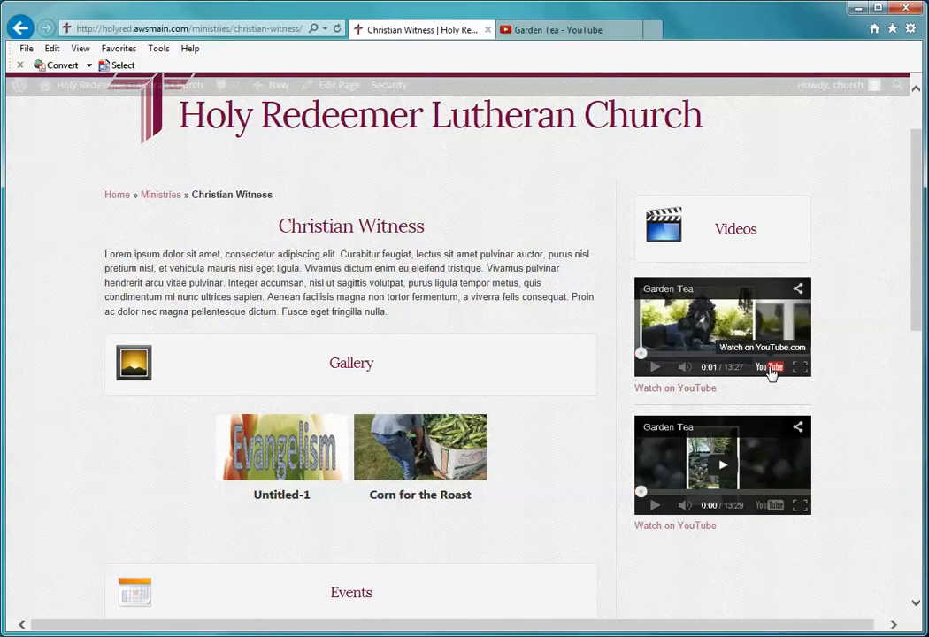
# Try the first player's YouTube link, allow the site's pop-up once, and test playback of the second Garden Tea video.
pyautogui.click(771, 370)
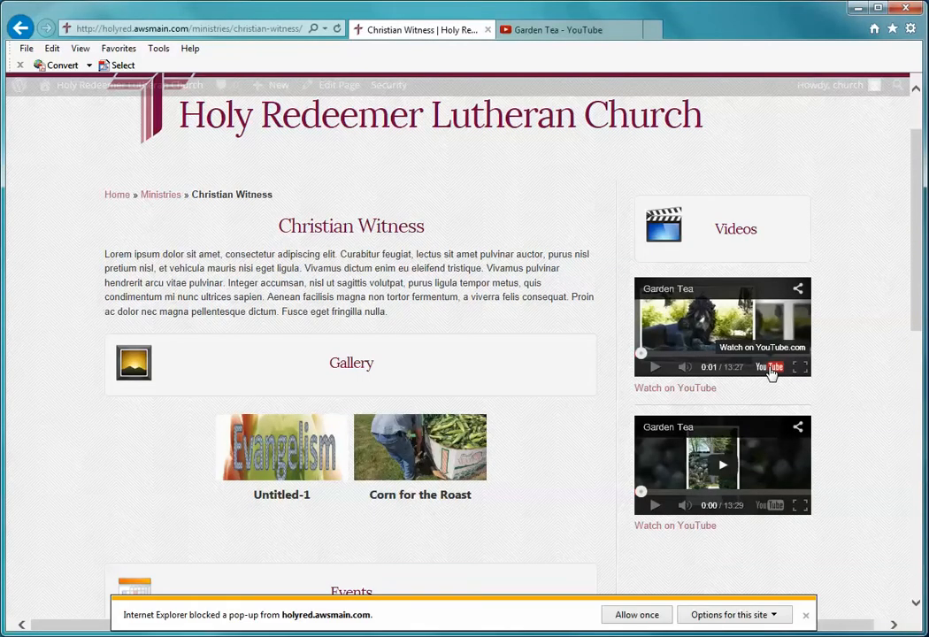
pyautogui.click(637, 615)
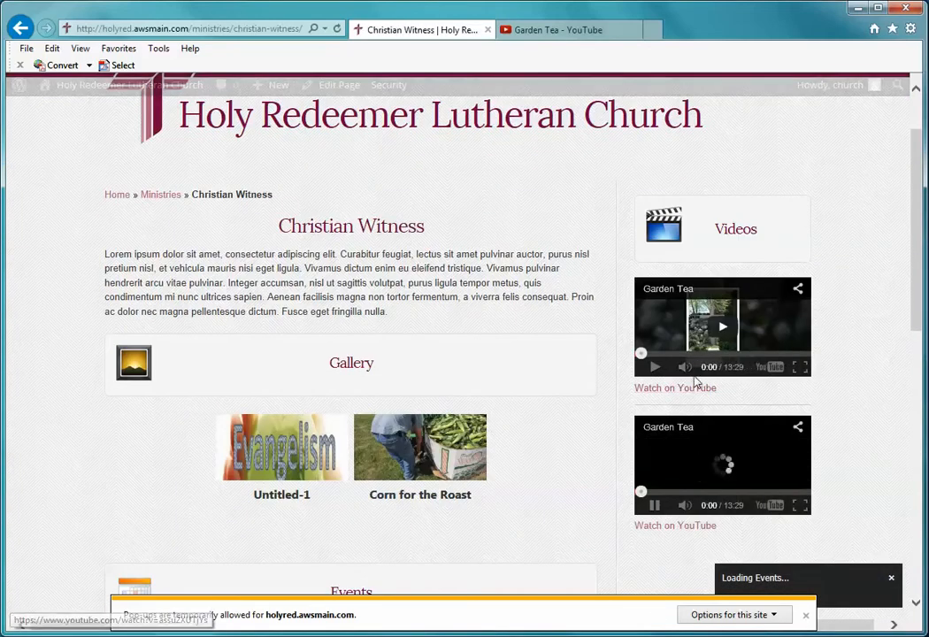
pyautogui.click(650, 482)
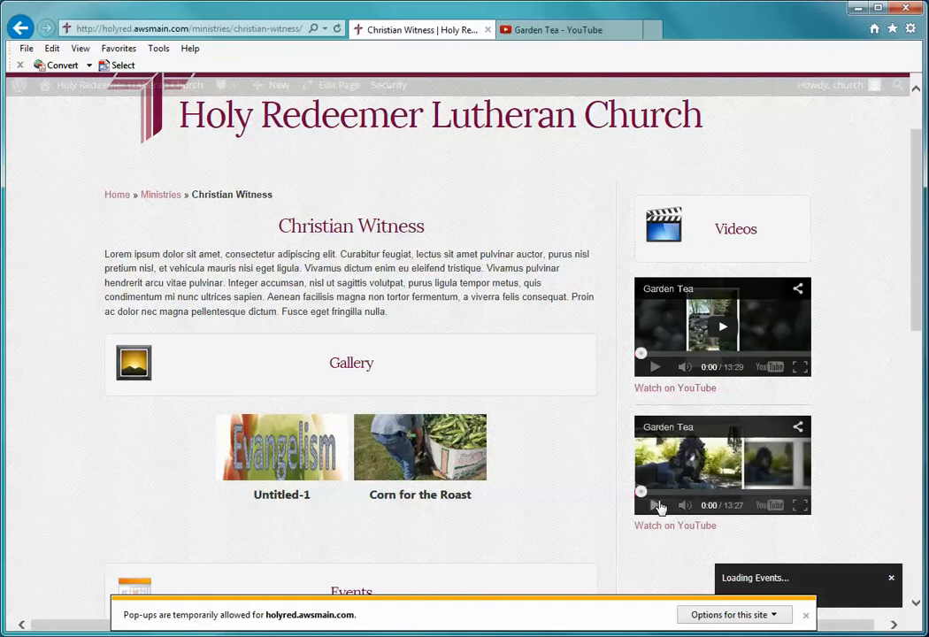
# Test the Watch on YouTube link under the first video and return to the Christian Witness page.
pyautogui.click(653, 388)
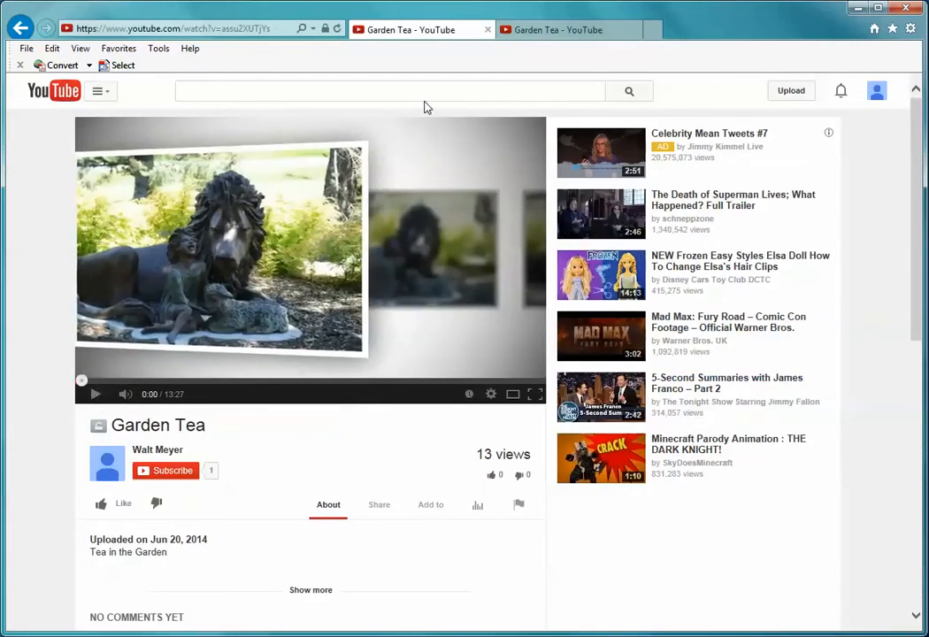
pyautogui.click(19, 28)
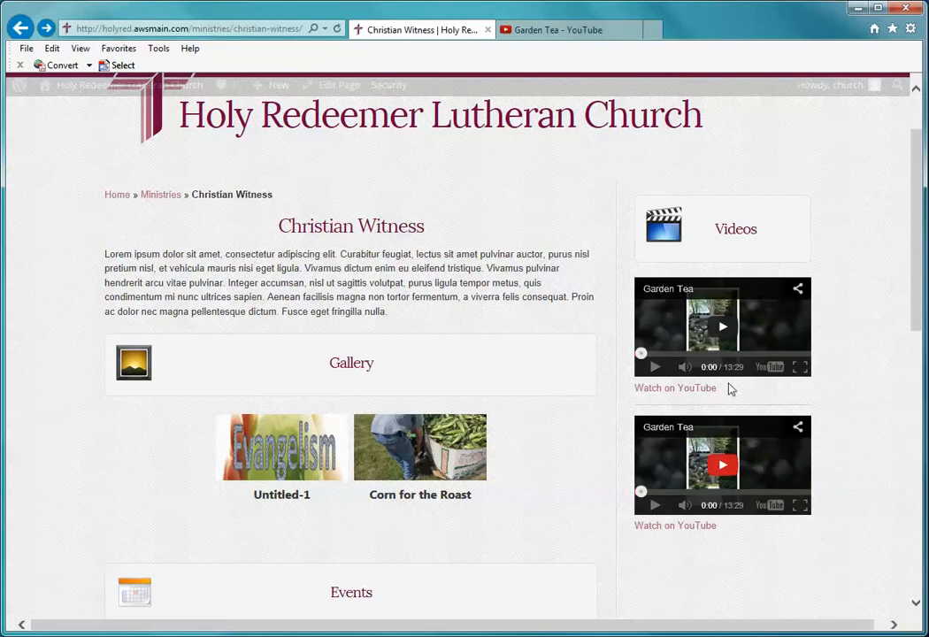
pyautogui.scroll(2, 683, 441)
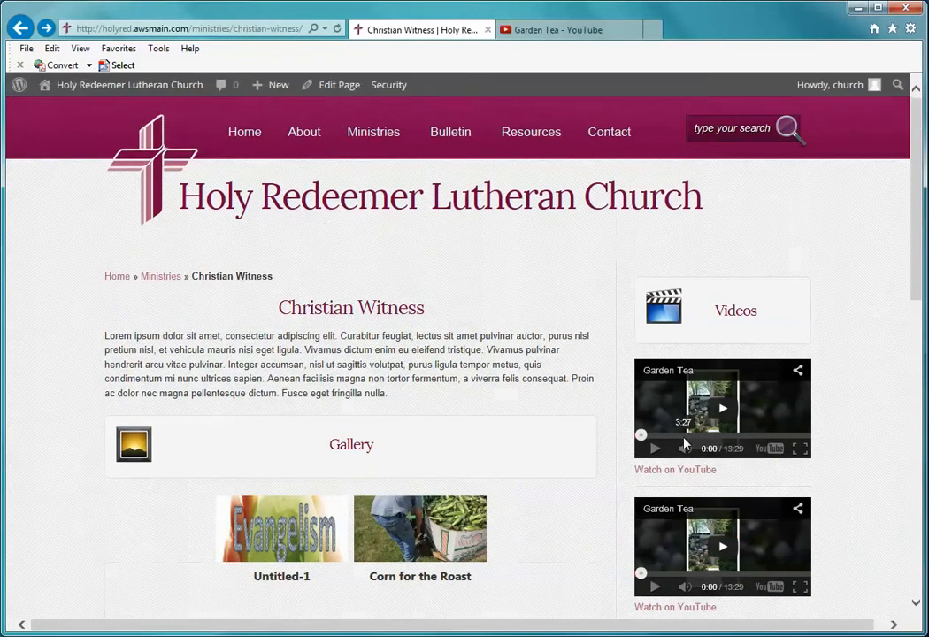
# Go back to the WordPress dashboard's Widgets page and expand the Christian Witness Videos widget.
pyautogui.click(128, 90)
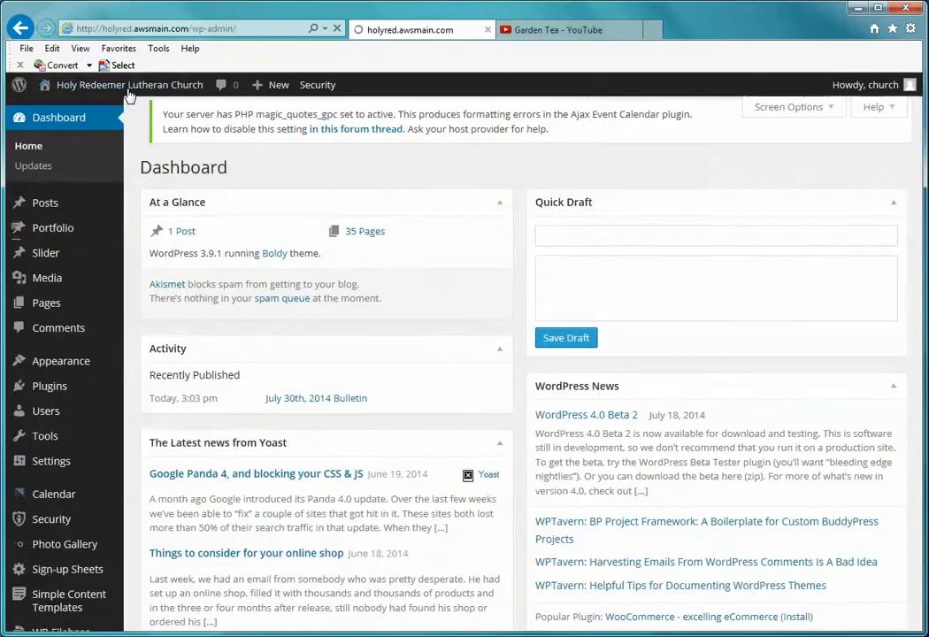
pyautogui.scroll(-2, 54, 382)
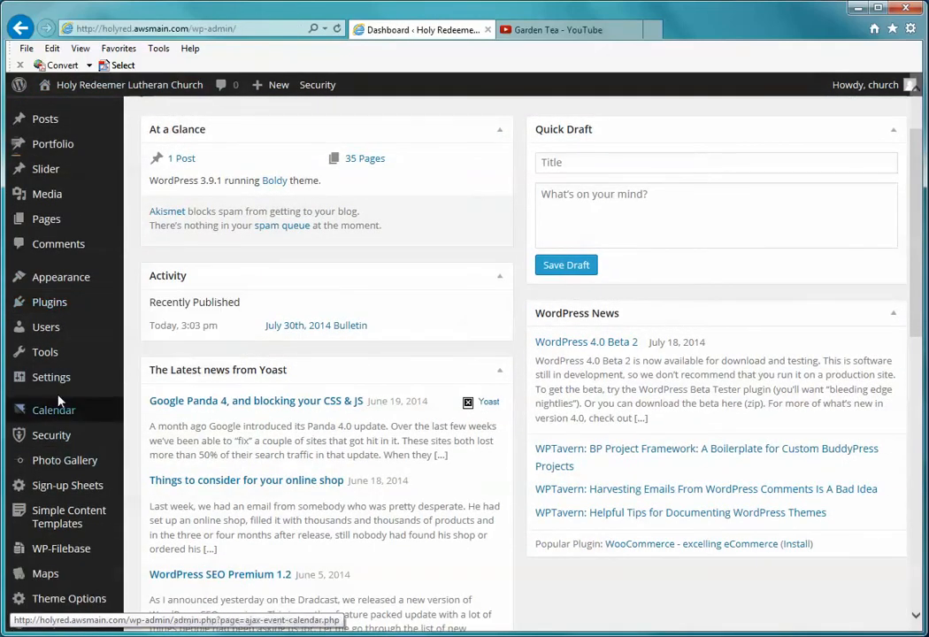
pyautogui.moveTo(61, 277)
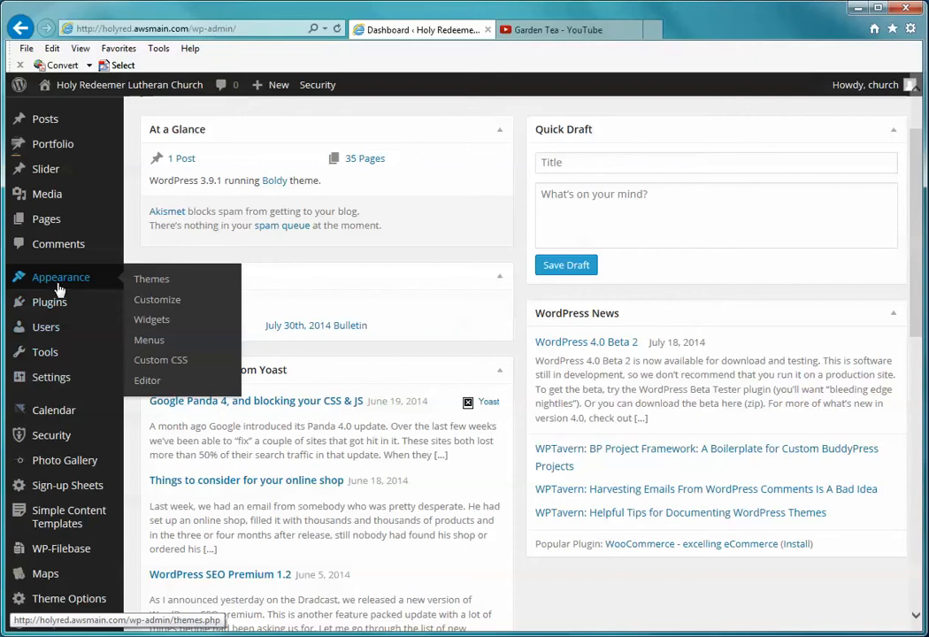
pyautogui.click(153, 321)
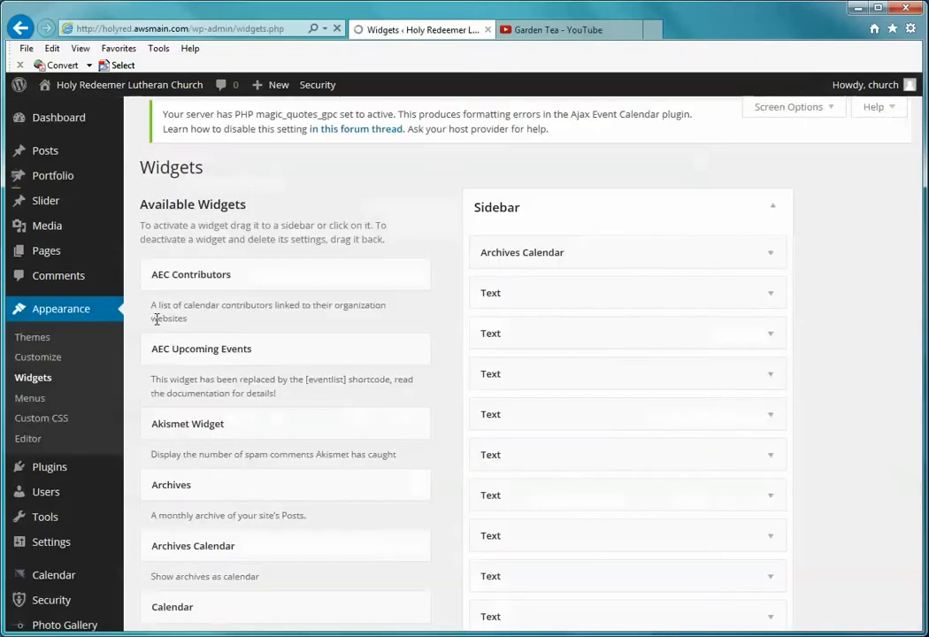
pyautogui.scroll(-2, 618, 326)
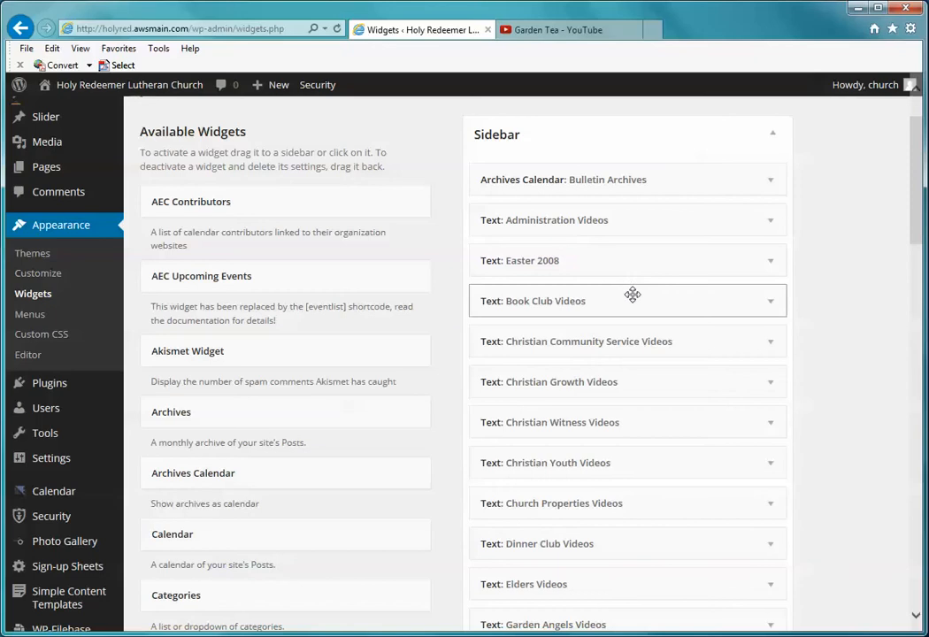
pyautogui.click(770, 423)
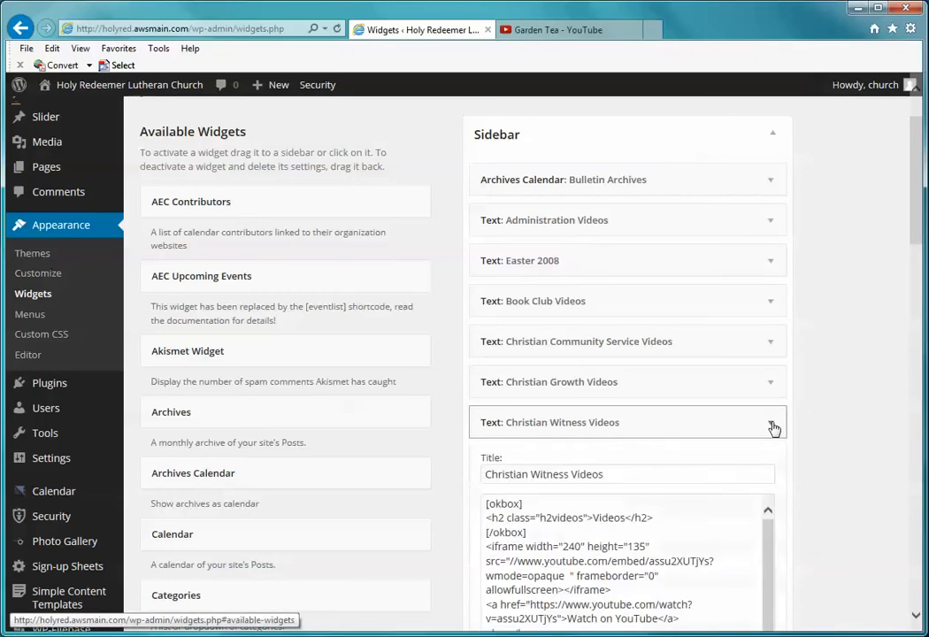
# Delete the <hr></hr> divider and the second iframe with its Watch on YouTube link from the widget code, and save the widget.
pyautogui.scroll(-3, 772, 427)
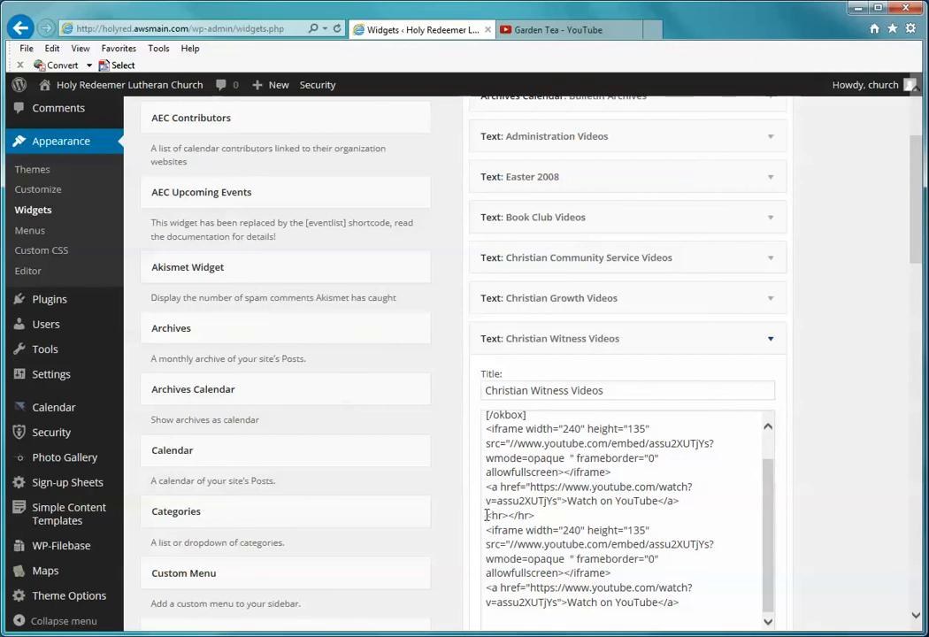
pyautogui.moveTo(486, 515); pyautogui.dragTo(531, 515)
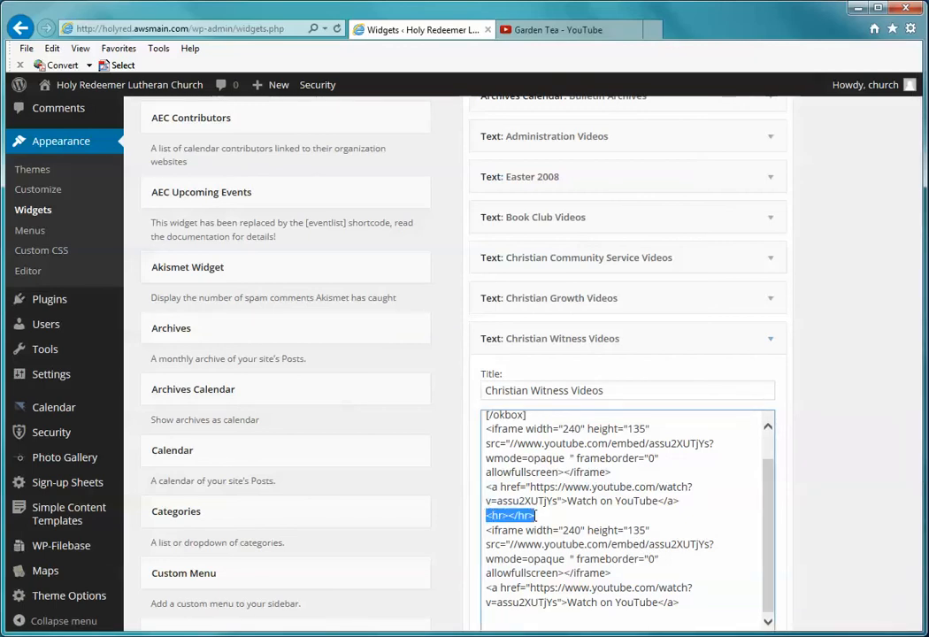
pyautogui.moveTo(535, 515); pyautogui.dragTo(699, 597)
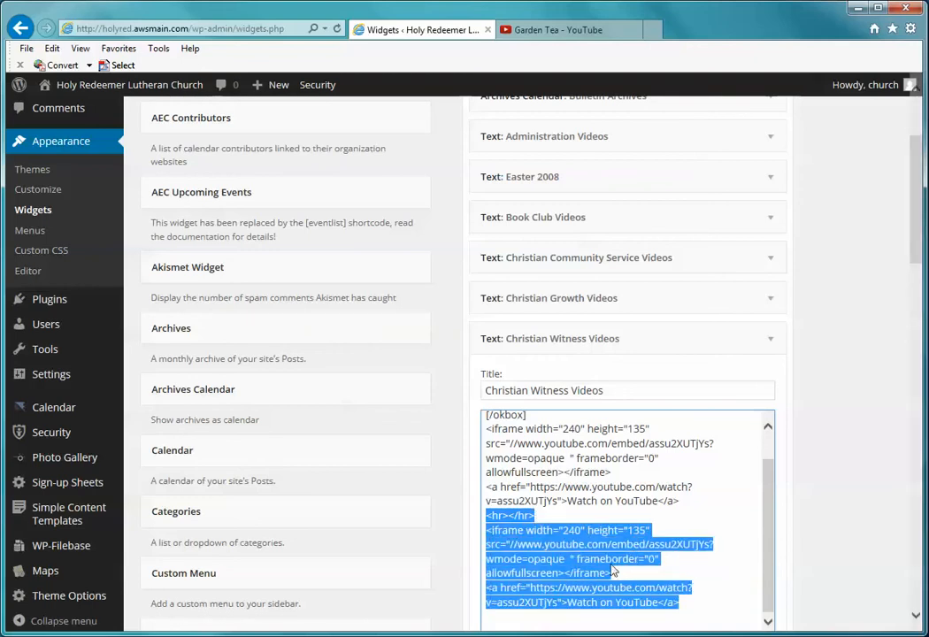
pyautogui.rightClick(548, 542)
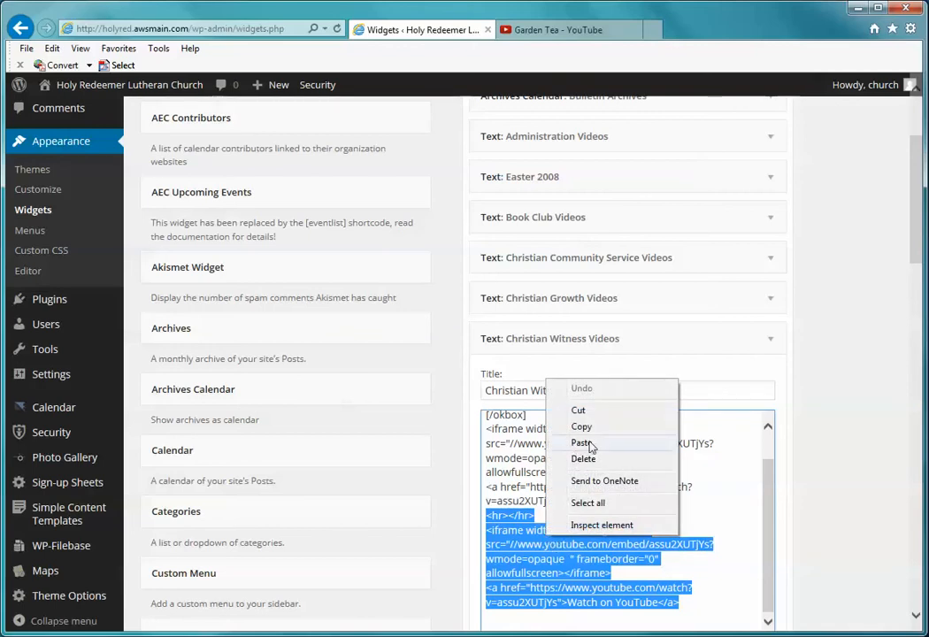
pyautogui.click(586, 458)
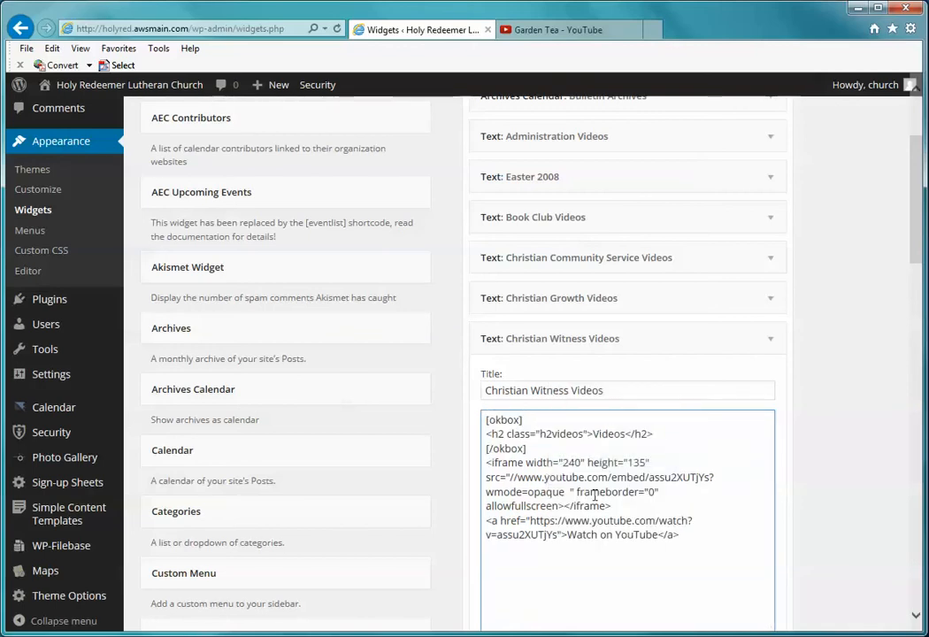
pyautogui.scroll(-2, 726, 495)
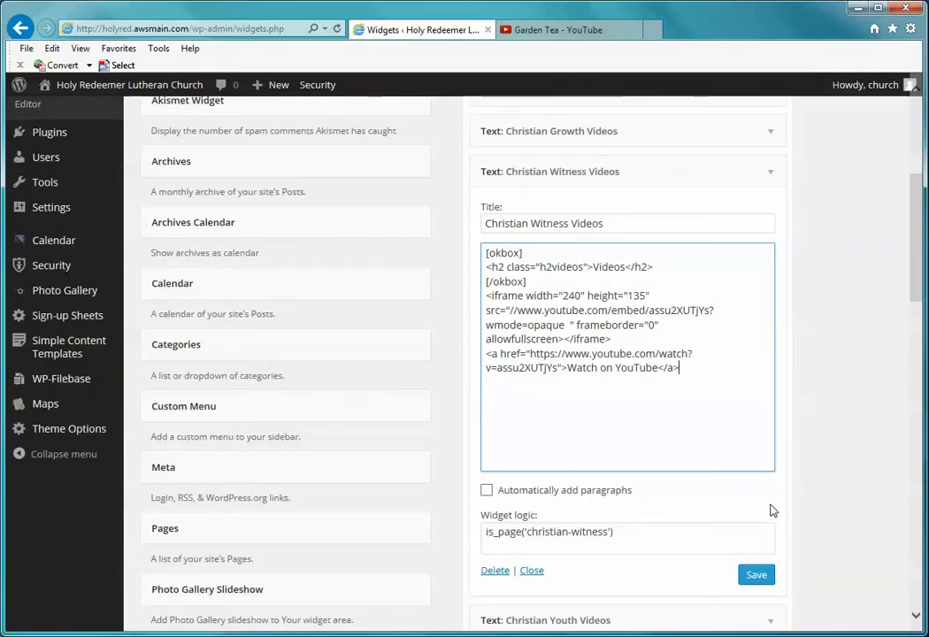
pyautogui.click(756, 576)
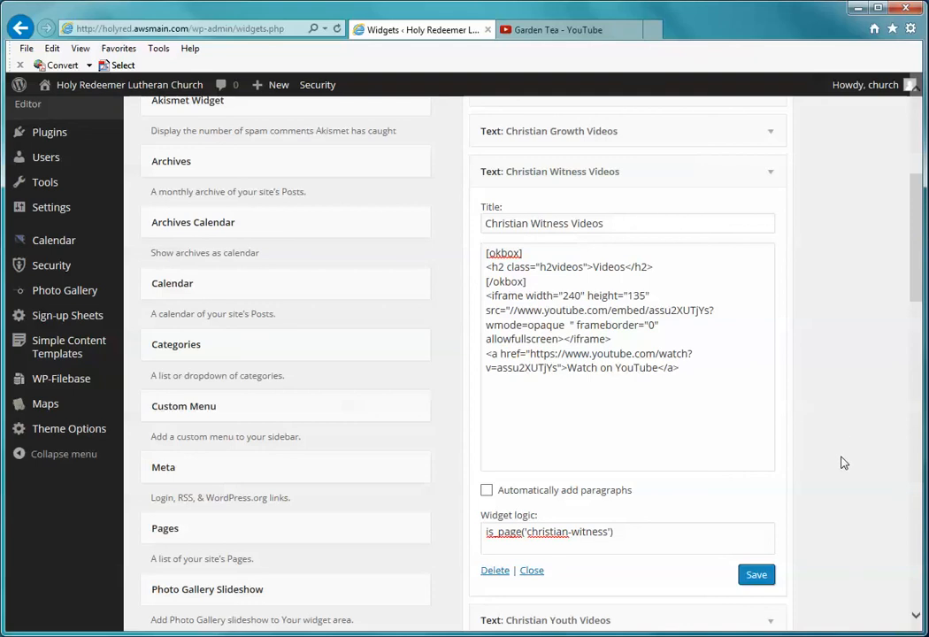
# Return to the live church site and open the Christian Witness ministry page to check the edited Videos sidebar.
pyautogui.scroll(5, 845, 472)
pyautogui.click(168, 88)
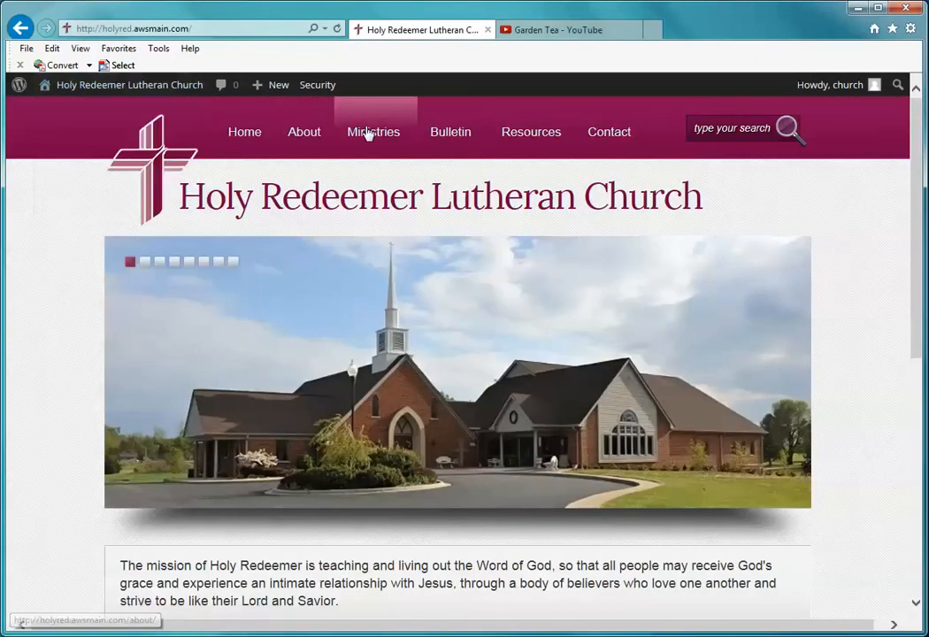
pyautogui.moveTo(370, 134)
pyautogui.click(515, 239)
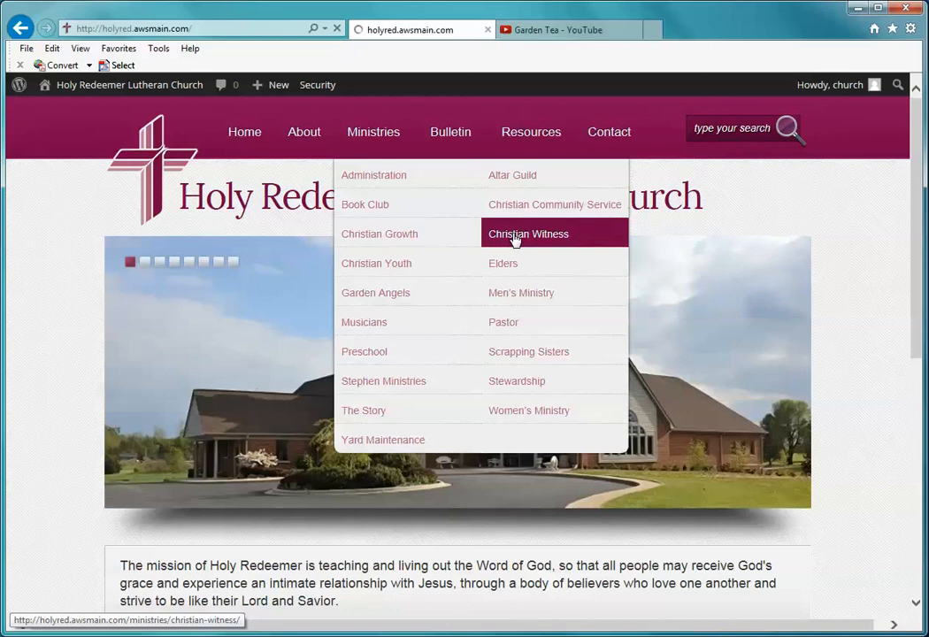